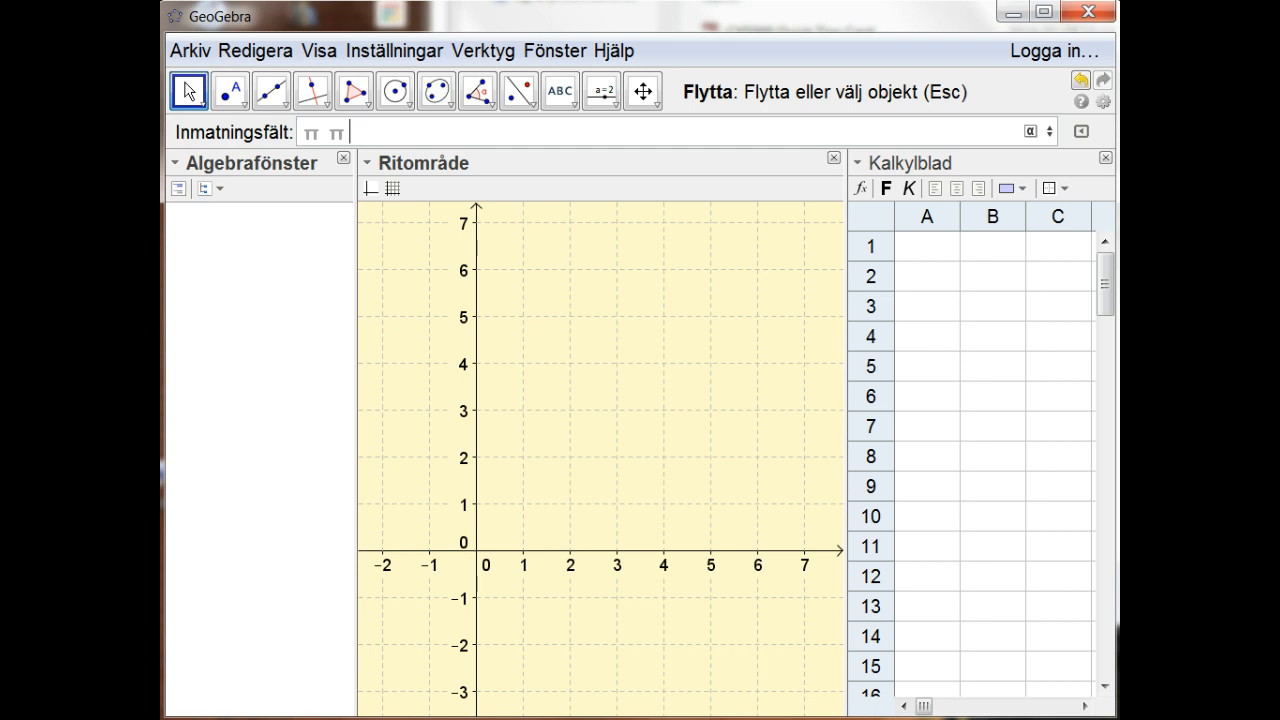
Step: Clear the leftover characters from the input bar so it is ready for a new command
key(BackSpace)
key(BackSpace)
key(BackSpace)
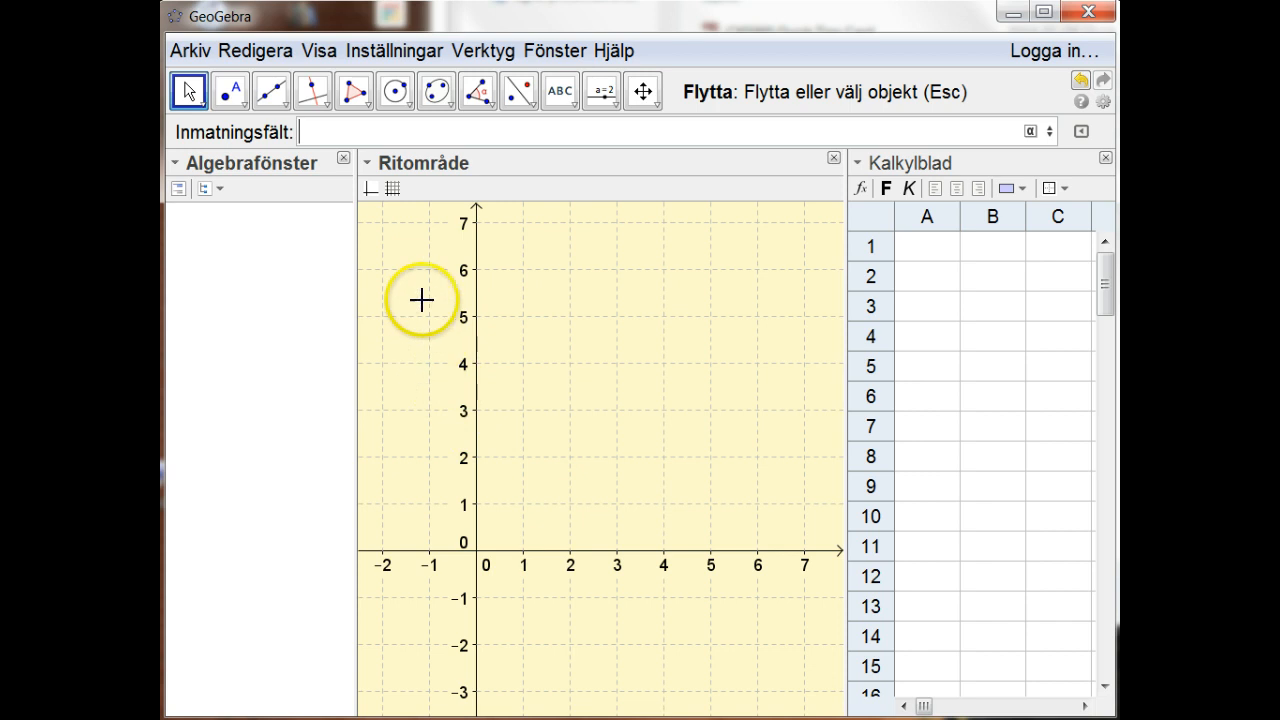
click(414, 135)
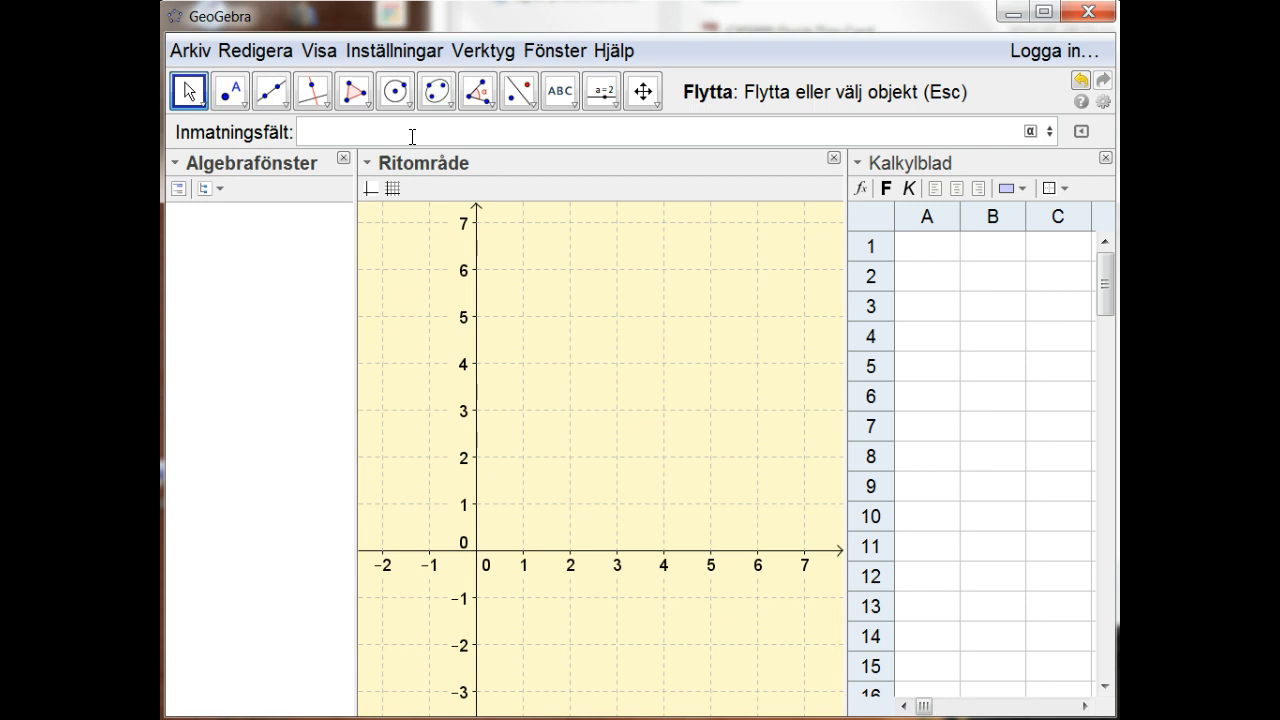
Step: Create a random integer between 1 and 6 with the command SlumptalMellan[1,6]
text(Slump)
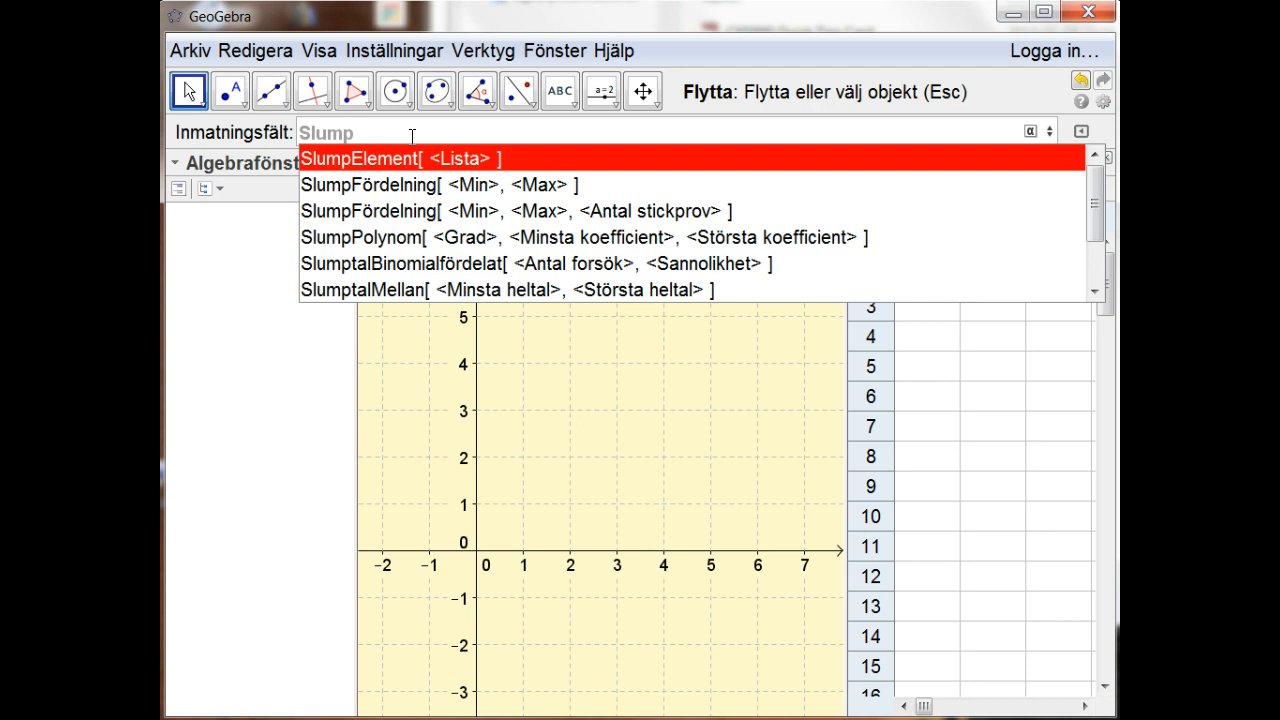
key(Down)
key(Down)
key(Down)
key(Down)
key(Down)
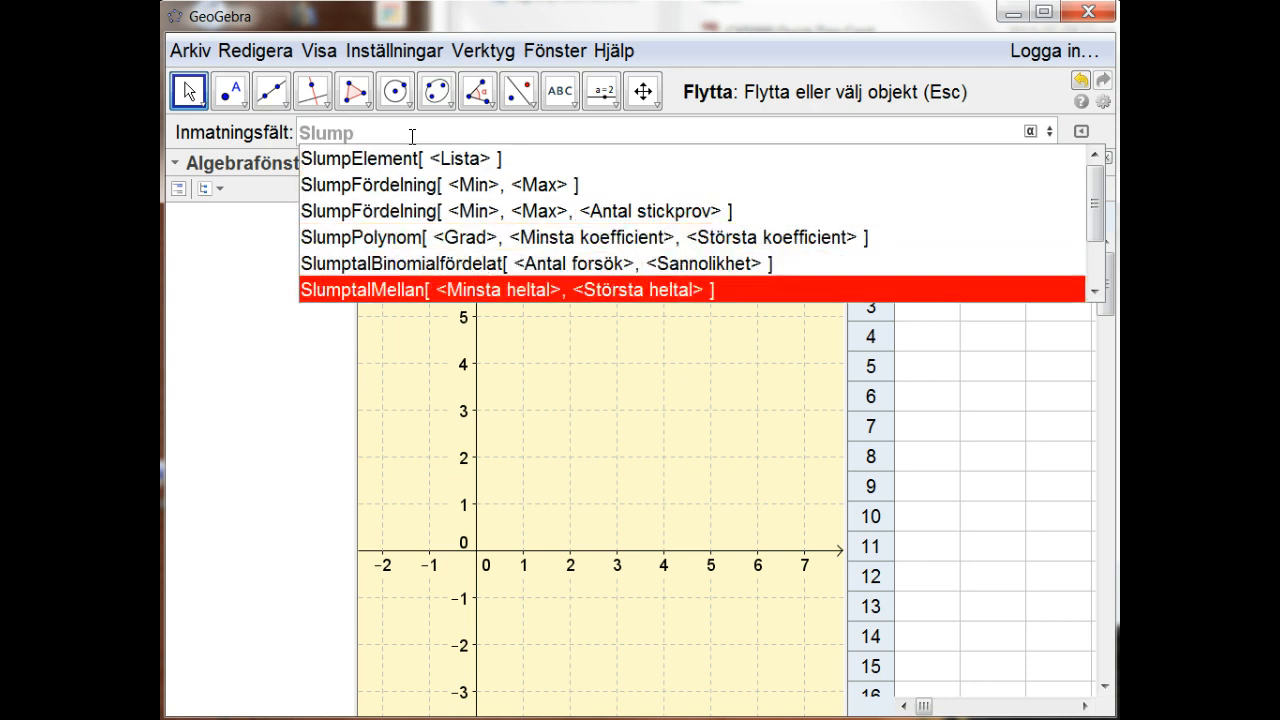
key(Return)
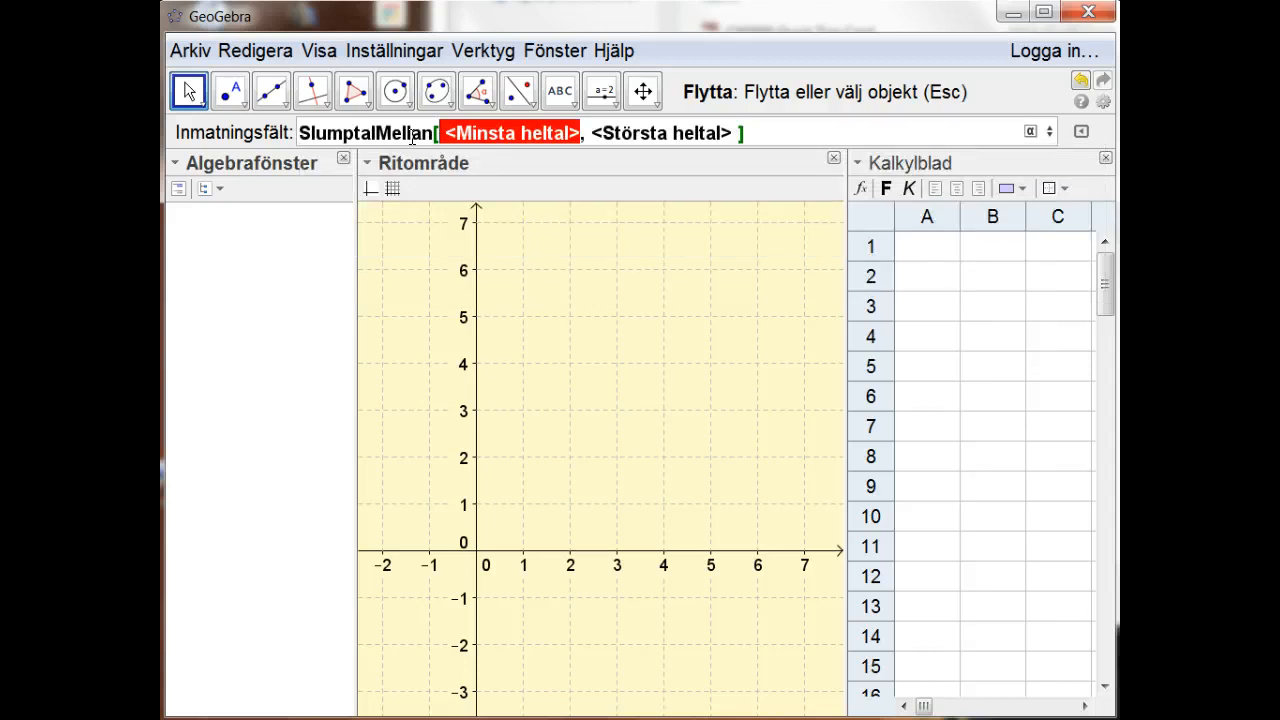
text(1)
key(Tab)
text(6)
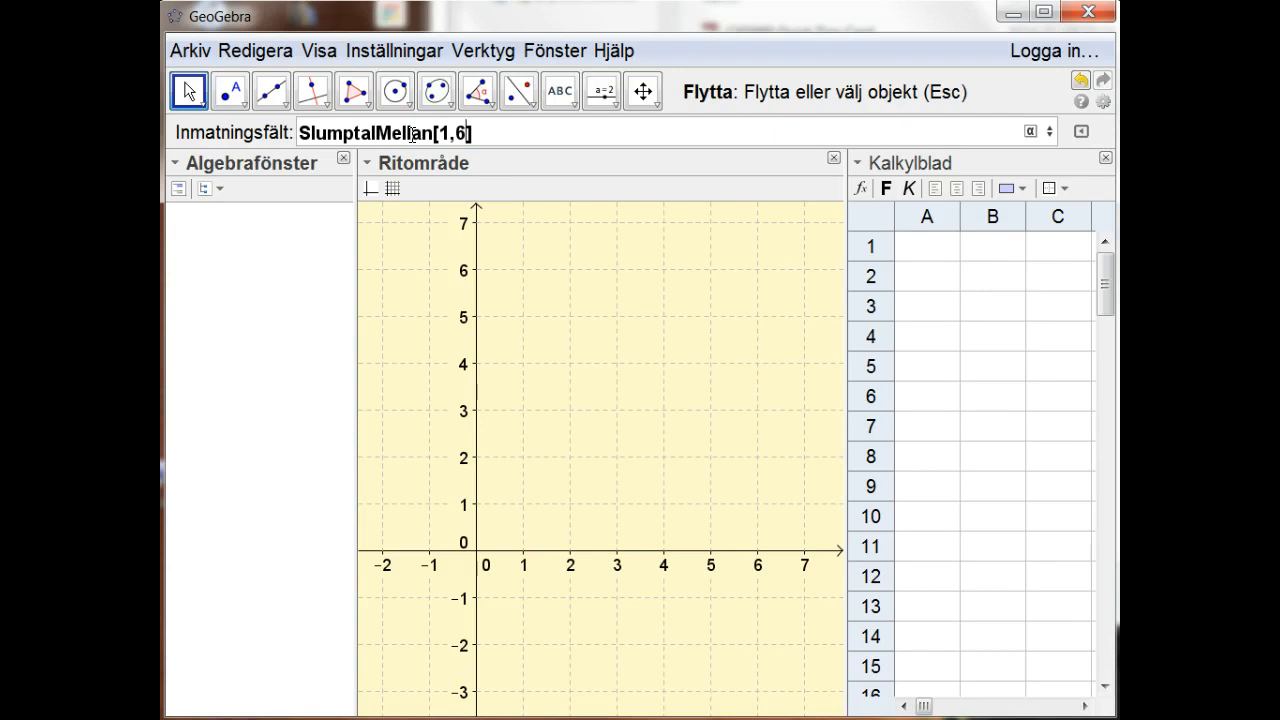
key(Return)
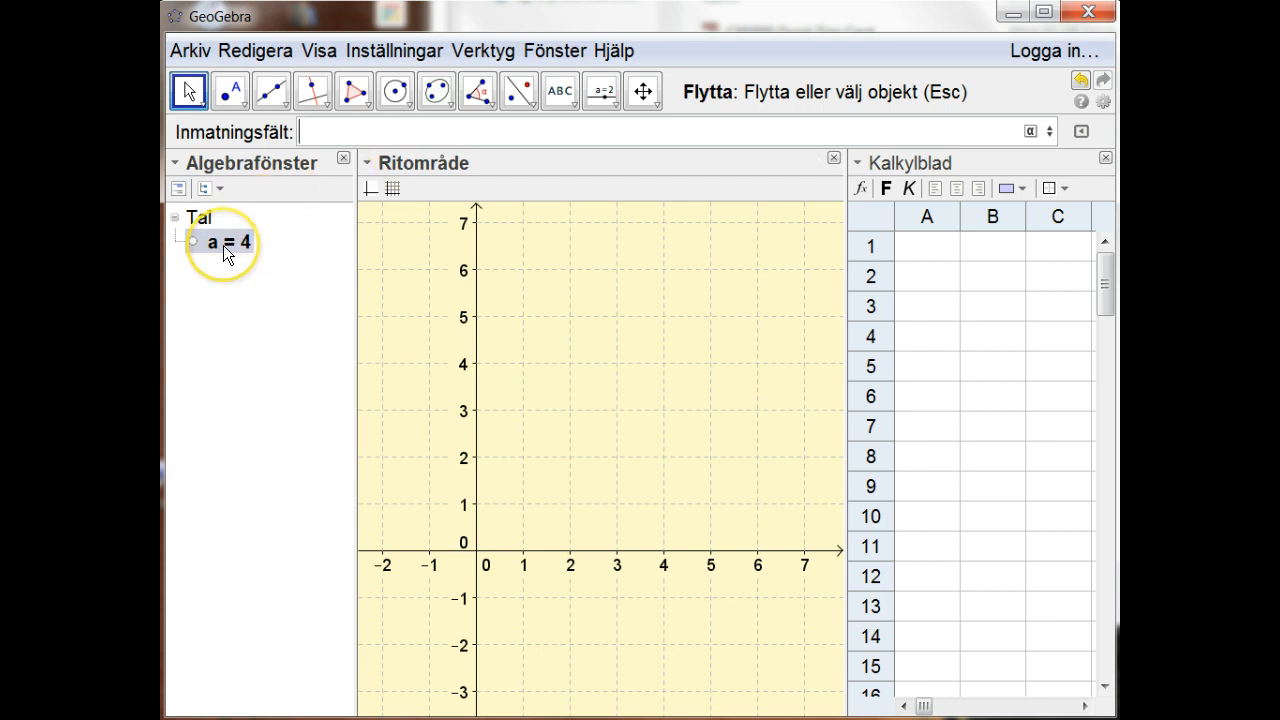
Step: Recompute the random number a repeatedly to examine how its value varies
mouse_move(223, 245)
key(Down)
key(Down)
key(F9)
key(F9)
key(F9)
key(F9)
key(F9)
key(F9)
key(F9)
key(F9)
key(F9)
key(F9)
key(F9)
key(F9)
key(F9)
key(F9)
key(F9)
key(F9)
key(F9)
key(F9)
key(F9)
key(F9)
Step: Create two more random integers by reusing the earlier command SlumptalMellan[1,6] twice
key(Up)
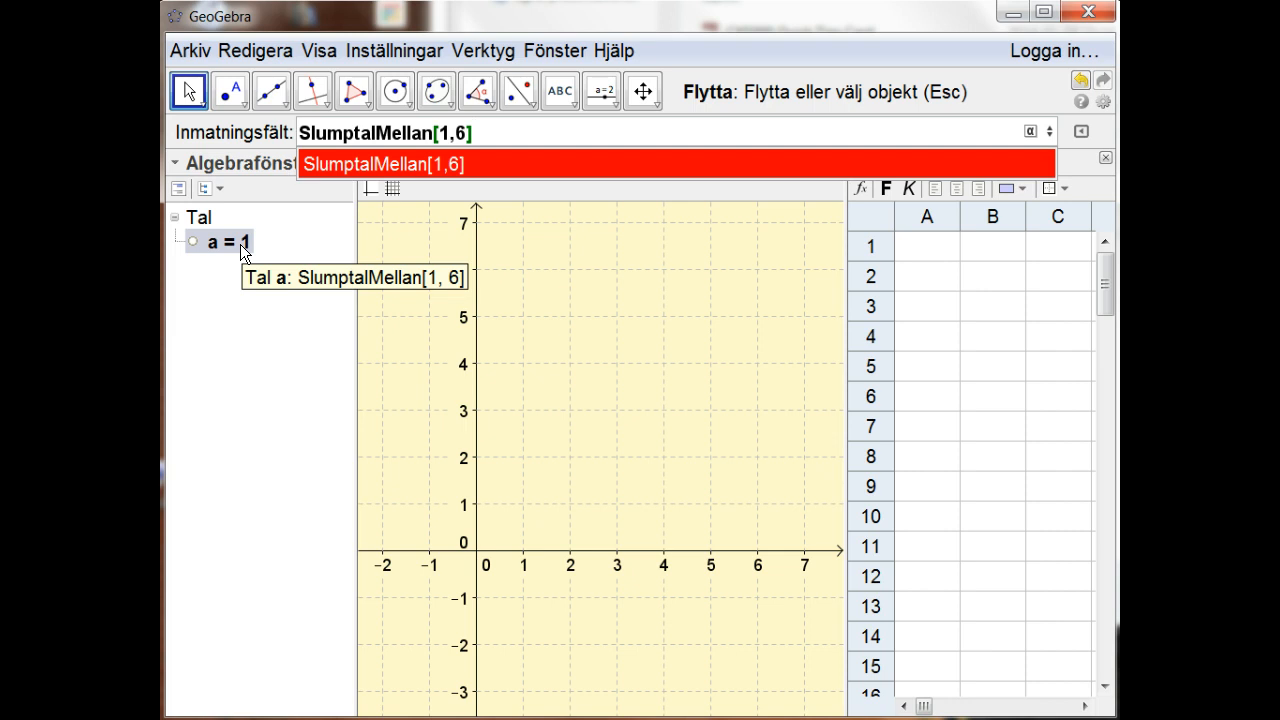
key(Escape)
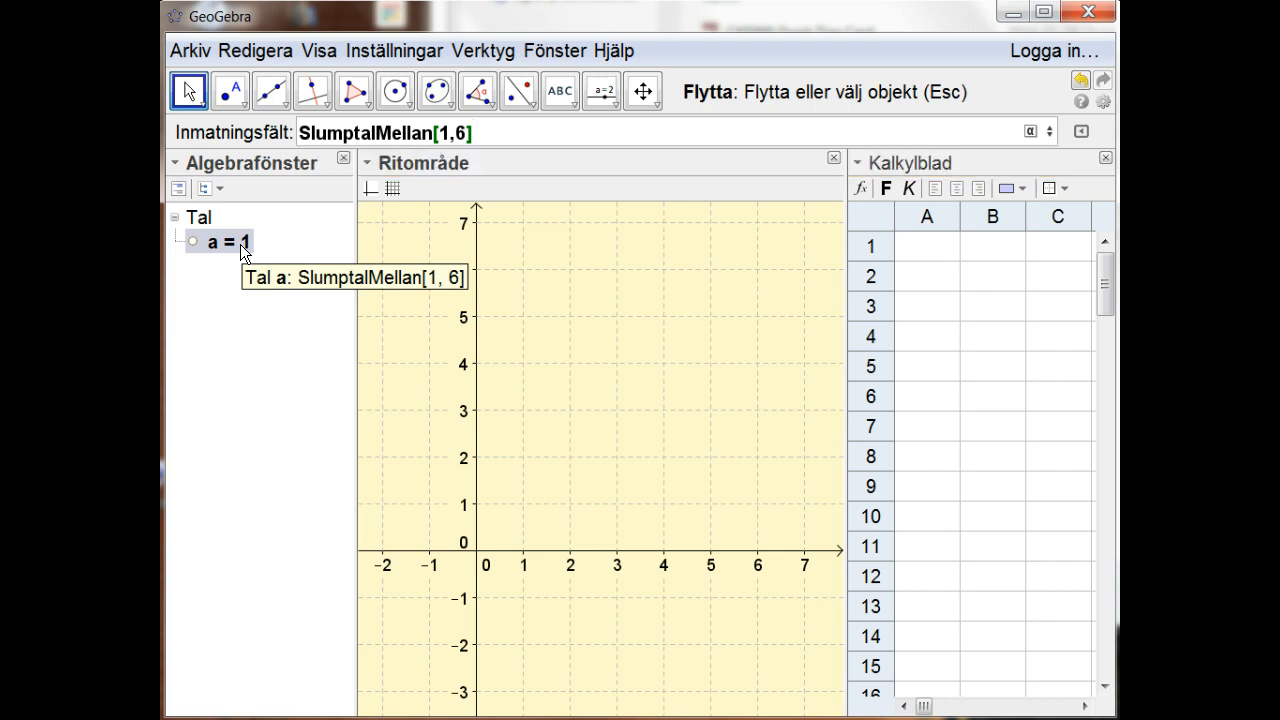
key(Return)
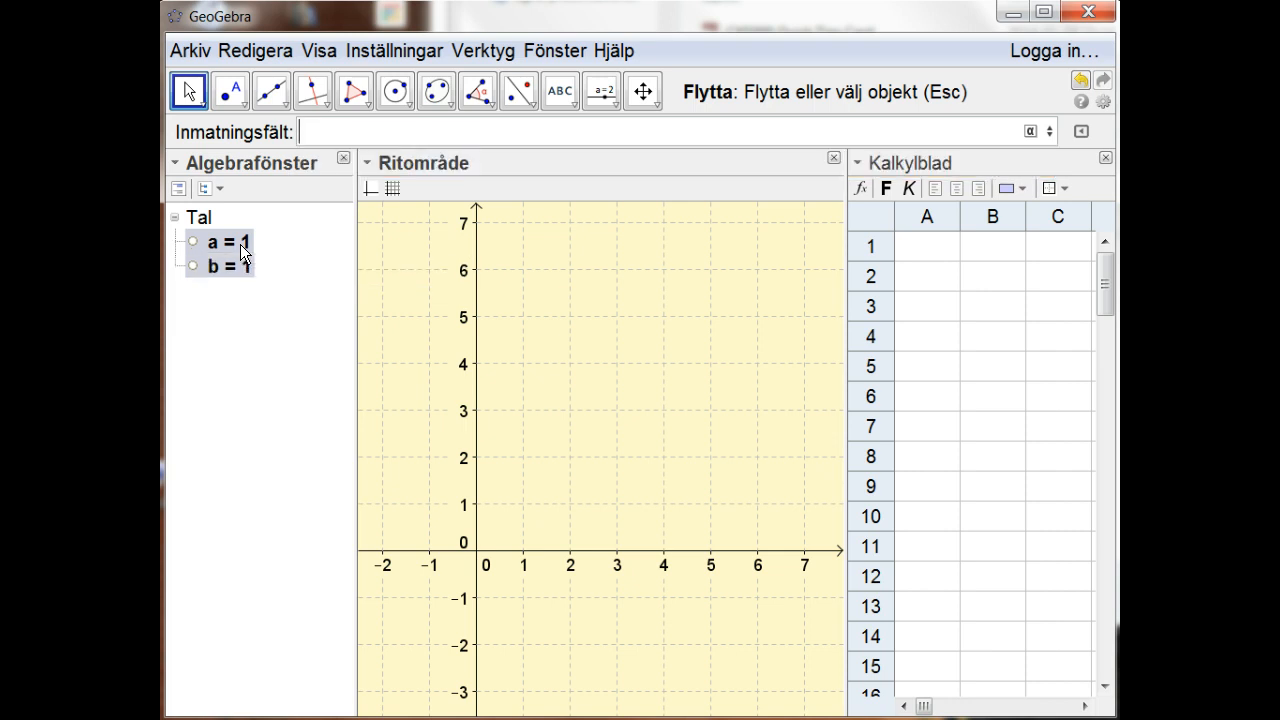
key(Up)
key(Down)
key(Up)
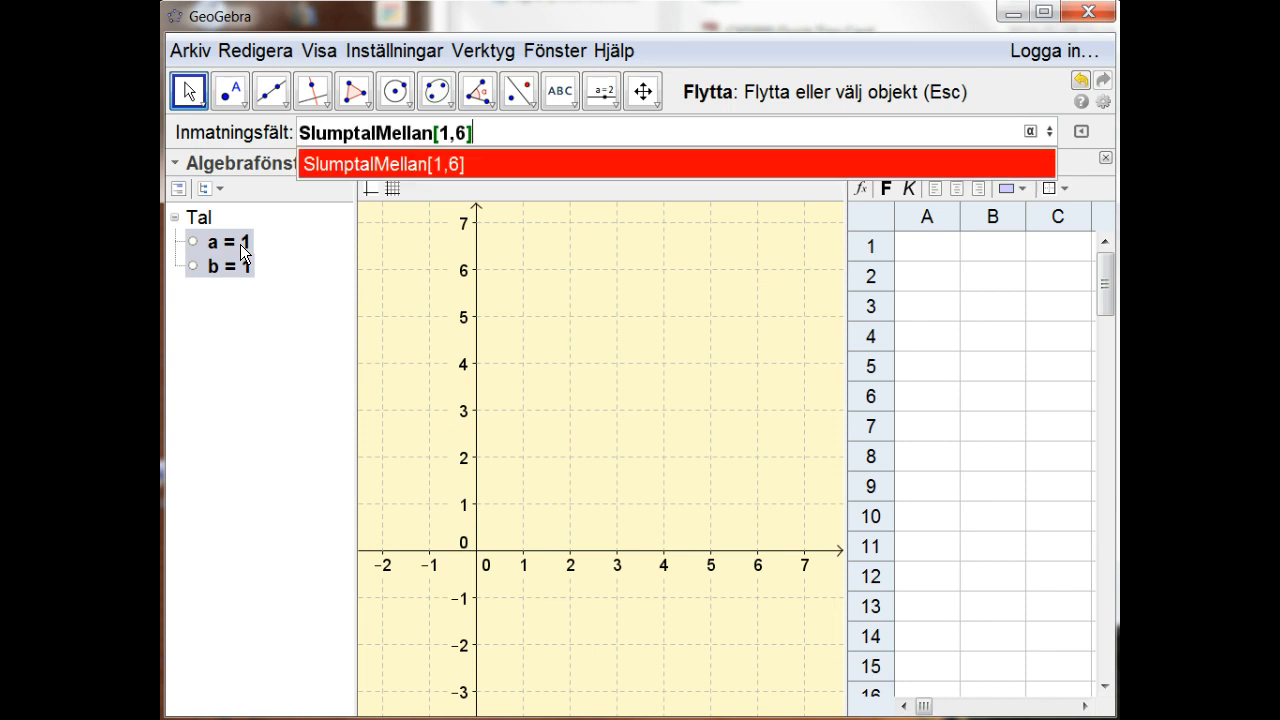
key(Escape)
key(Return)
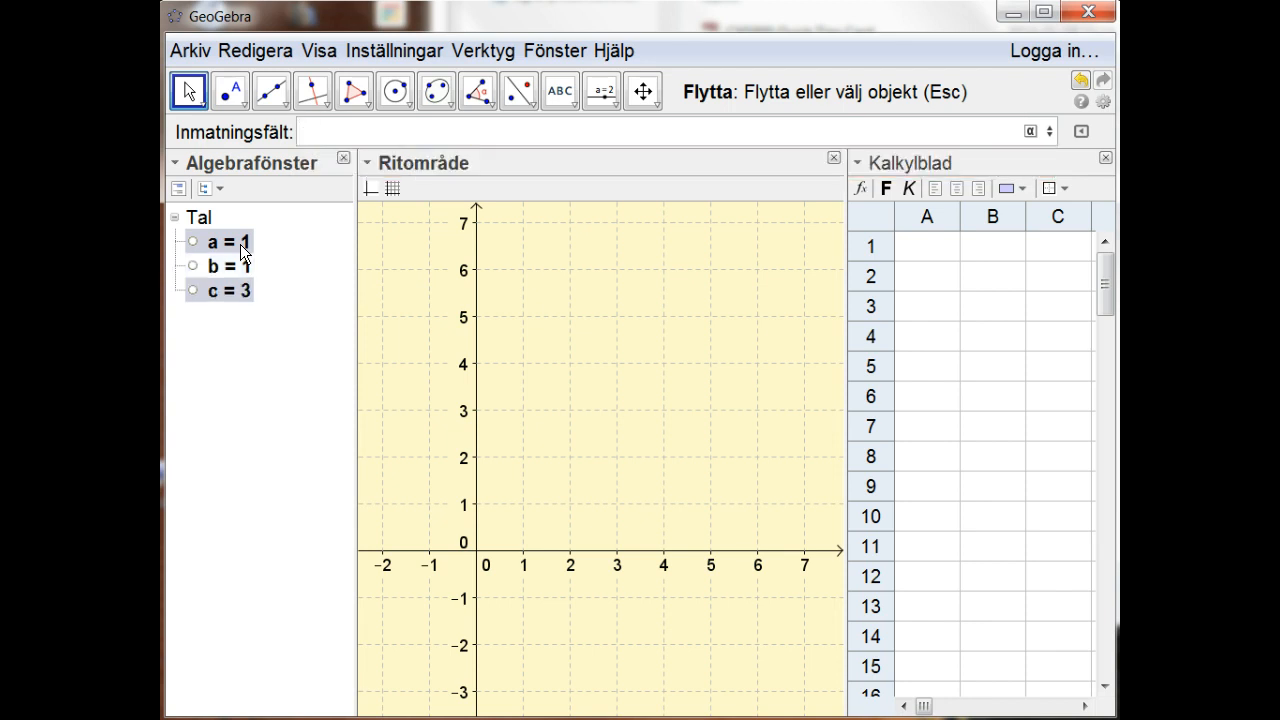
Step: Recompute the three random numbers a, b and c several times
key(ctrl+r)
key(ctrl+r)
key(ctrl+r)
key(ctrl+r)
key(ctrl+r)
Step: Define the sum of the three random numbers as Total = a + b + c
text(Total = a + b + c)
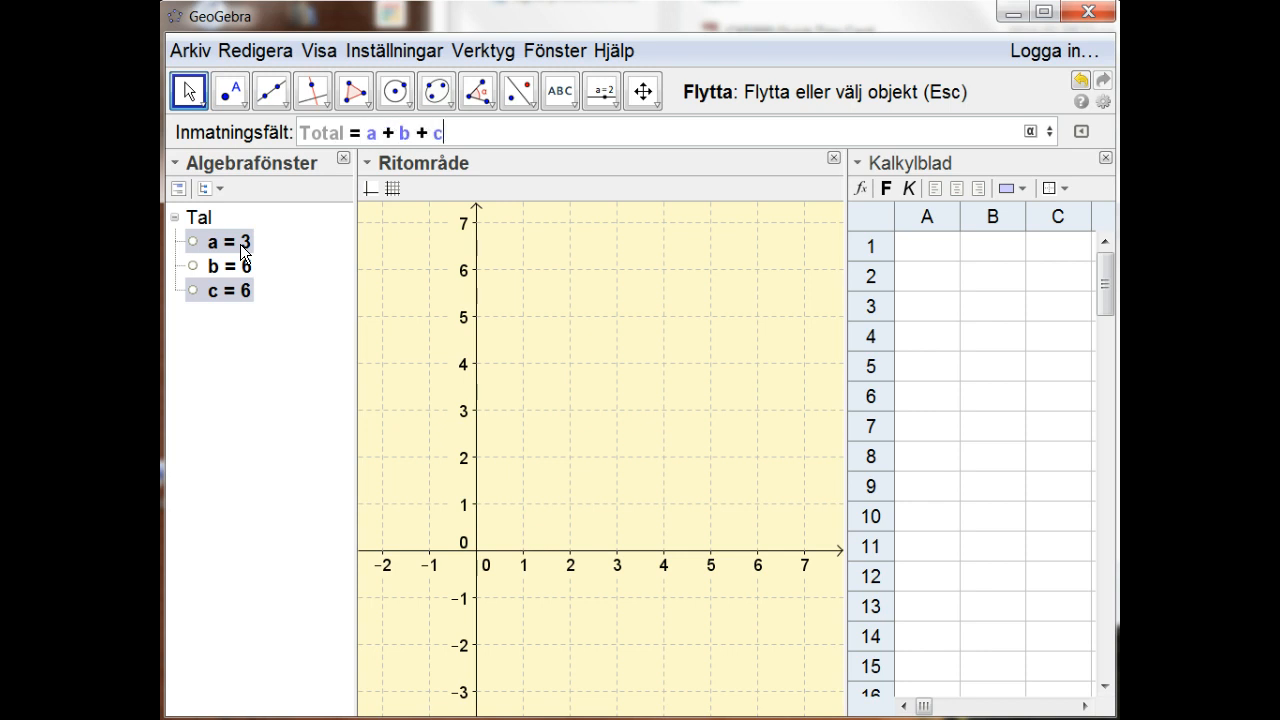
key(Return)
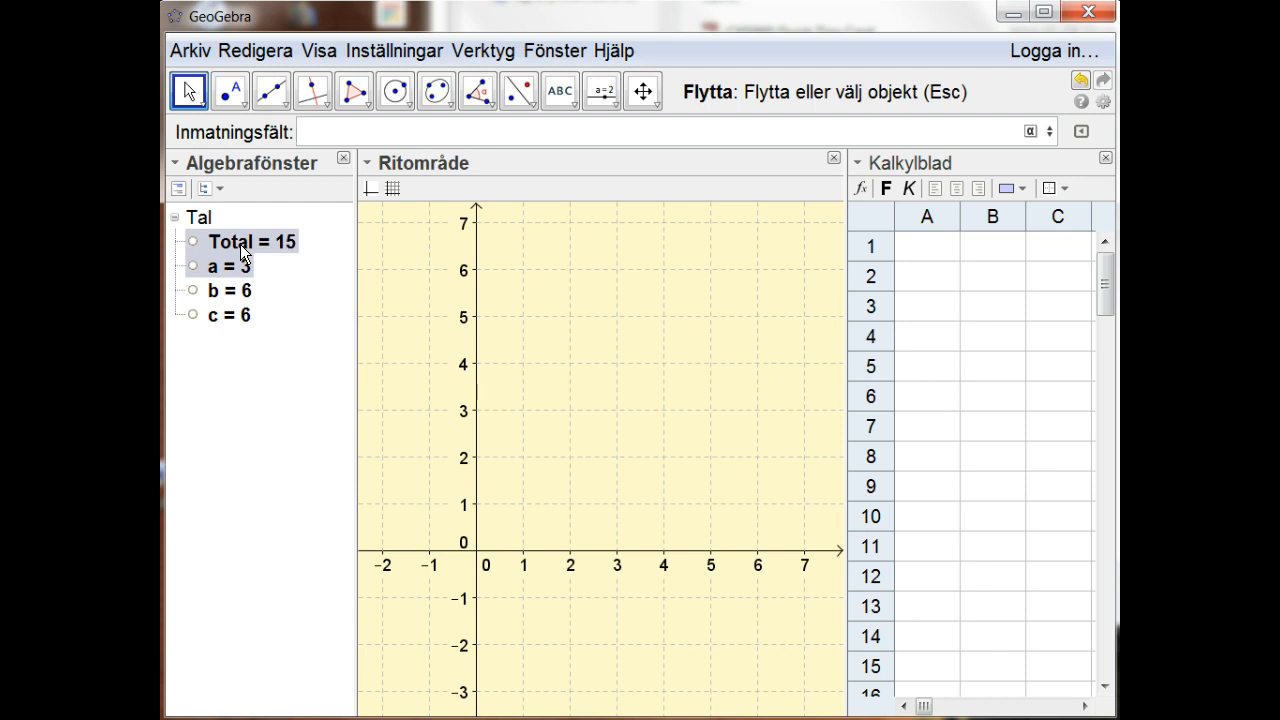
Step: Recompute the random numbers several times and check how Total updates
key(F9)
key(F9)
key(F9)
key(F9)
key(F9)
key(F9)
key(F9)
click(278, 243)
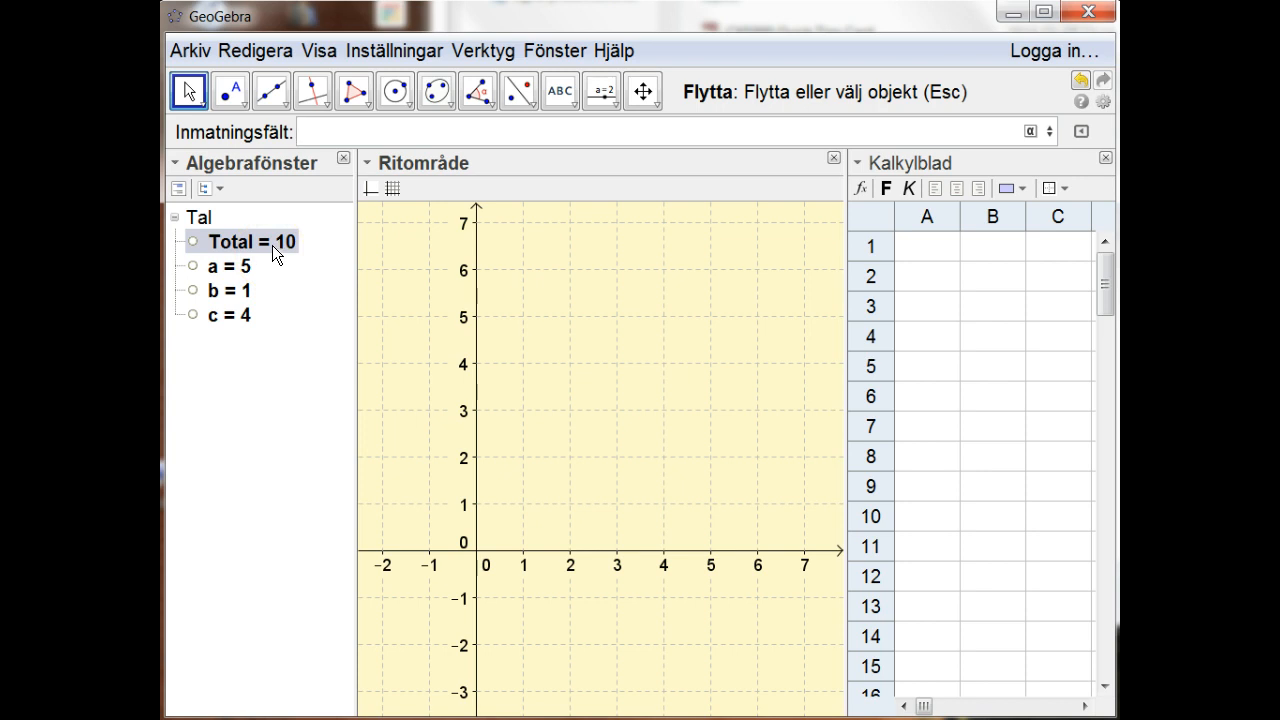
mouse_move(274, 244)
Step: Enter the command SlumpFördelning[0,1] with minimum 0 and maximum 1 in the input bar
text(Sl)
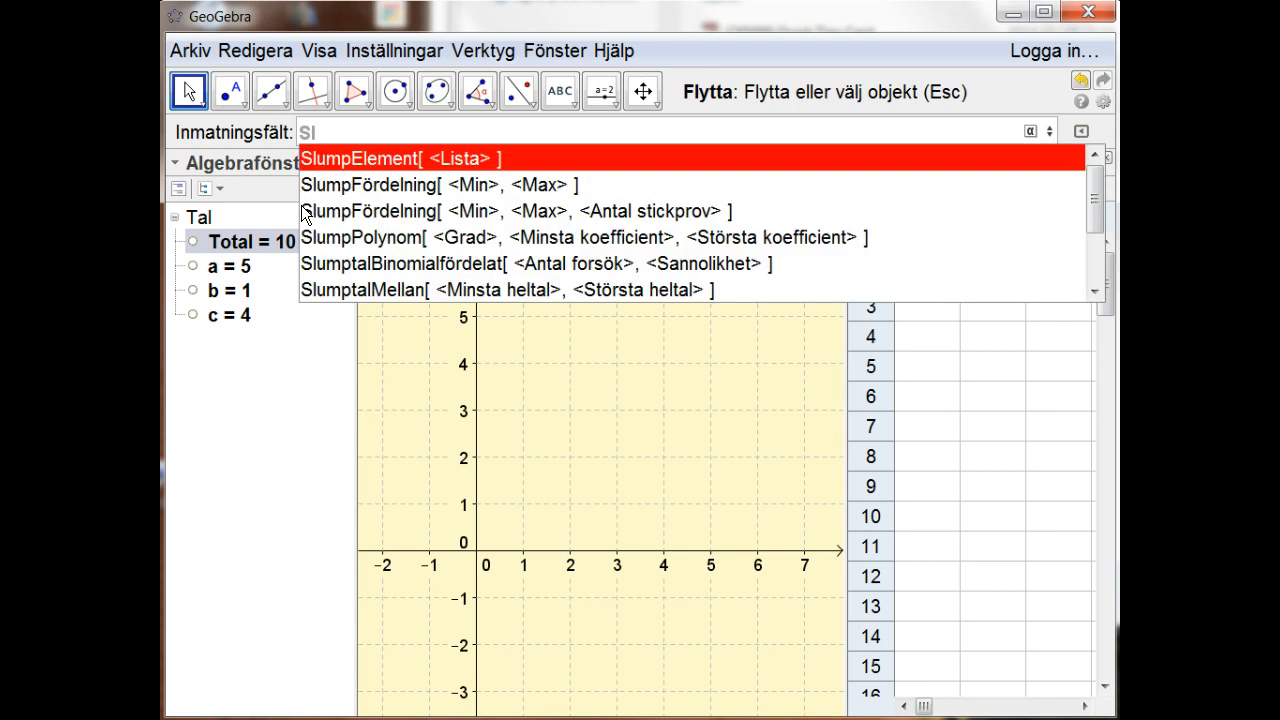
text(ump)
key(Down)
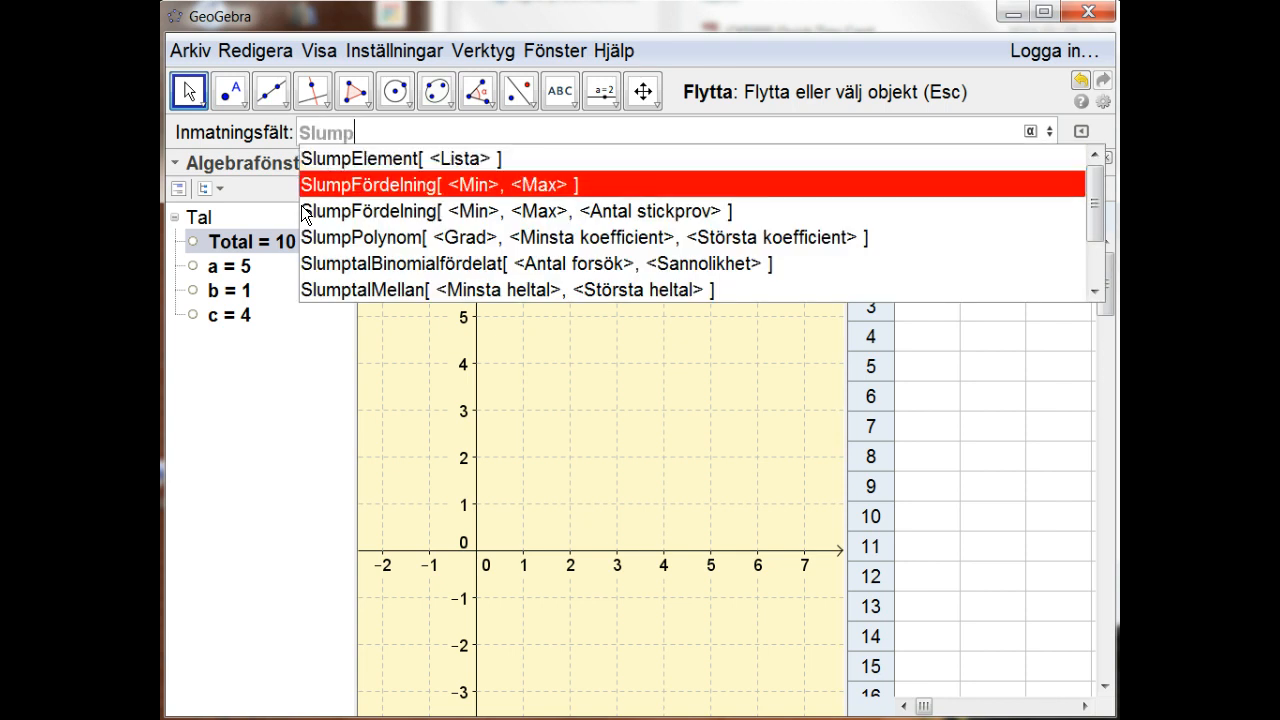
key(Return)
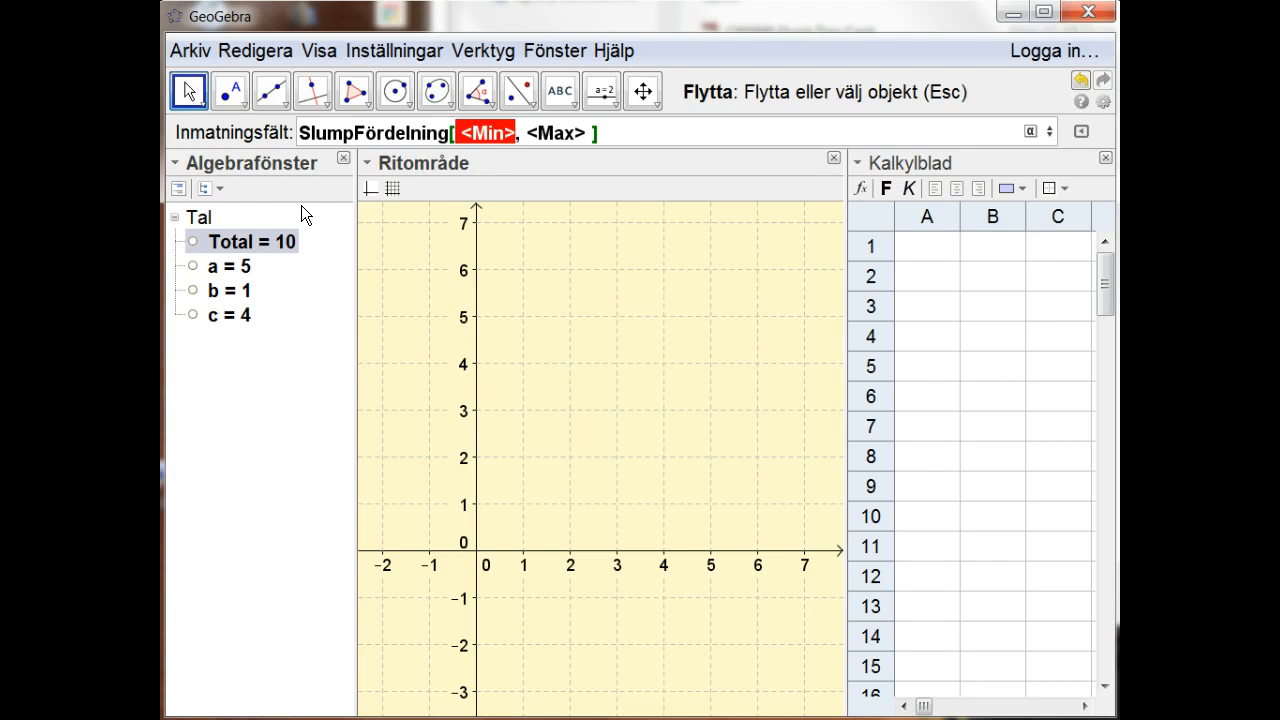
text(0)
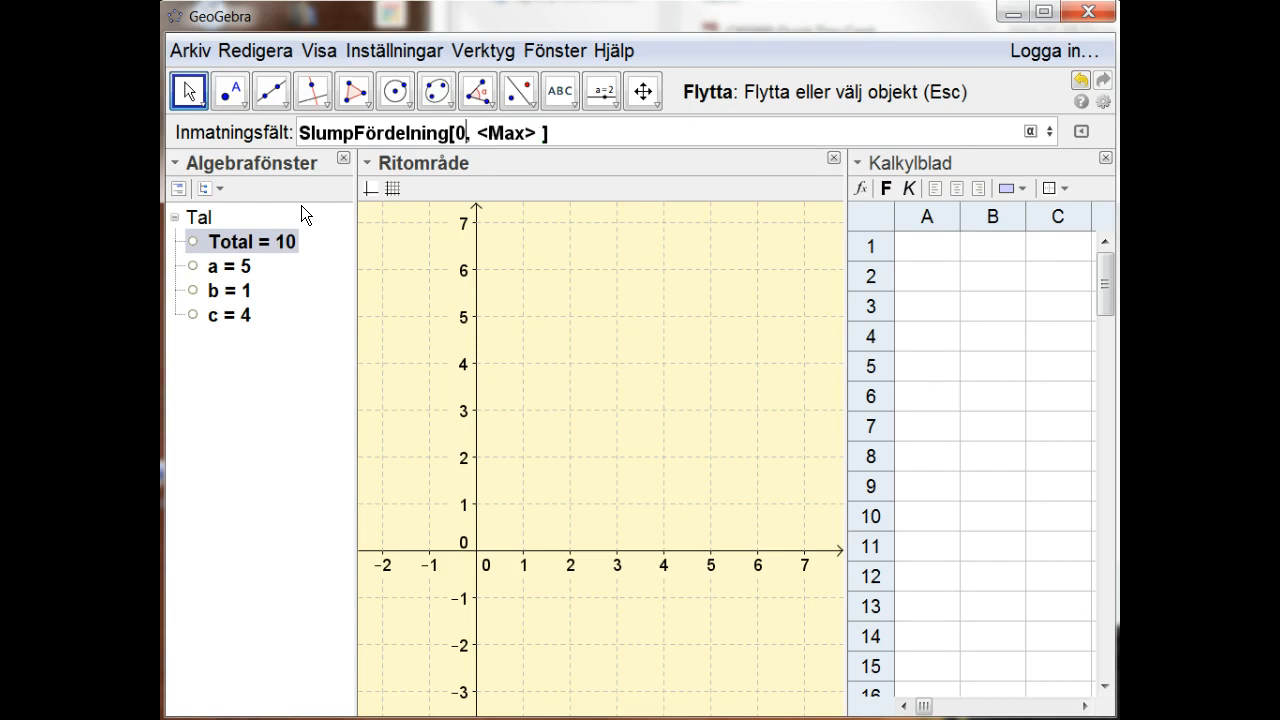
key(Tab)
text(1)
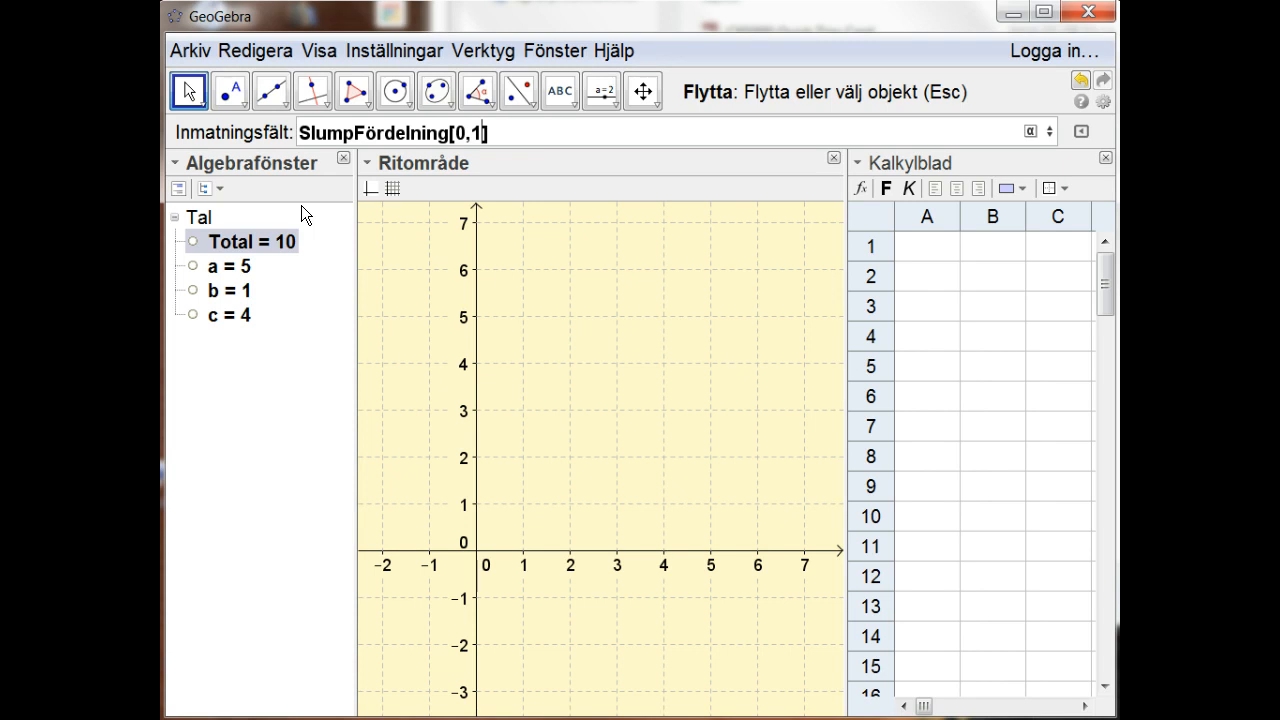
Step: Assign the name Flat to the SlumpFördelning[0,1] expression and create the number
key(Left)
key(Home)
text(Flat)
text( =)
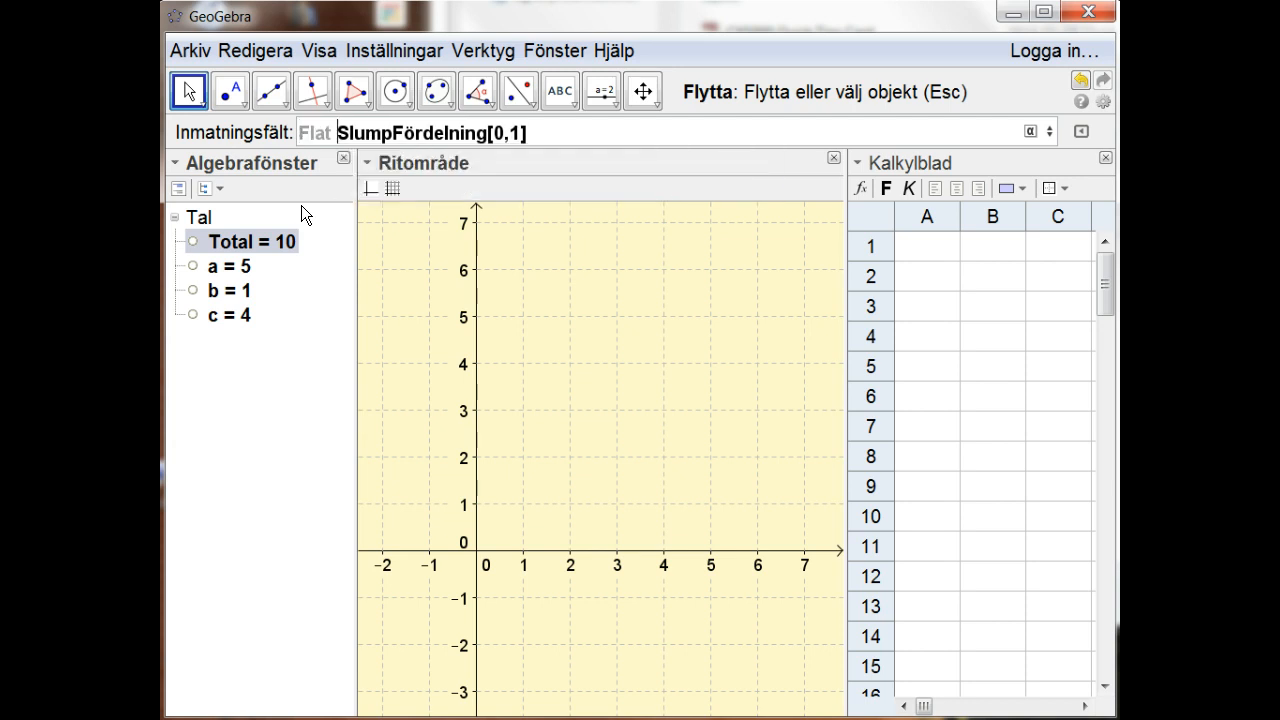
key(End)
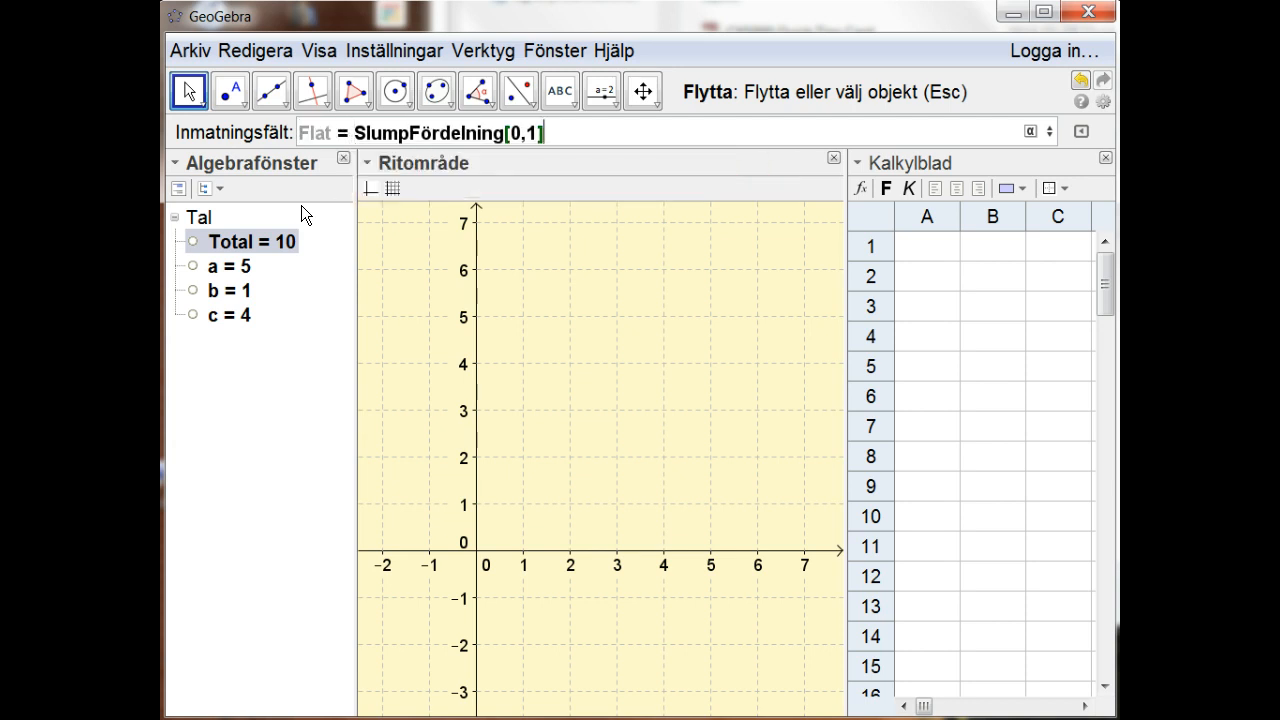
key(Return)
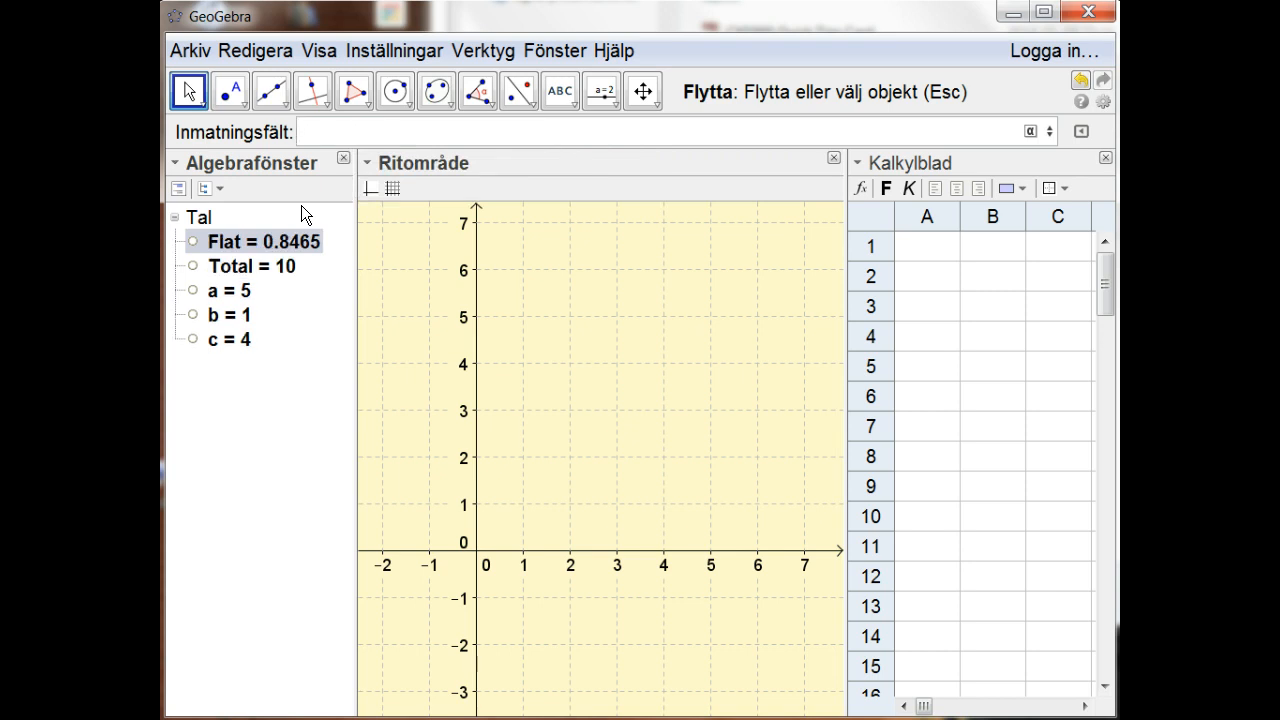
Step: Recompute all random values repeatedly to examine how Flat varies between 0 and 1
key(ctrl+r)
key(ctrl+r)
key(ctrl+r)
key(ctrl+r)
key(ctrl+r)
key(ctrl+r)
key(ctrl+r)
key(ctrl+r)
key(ctrl+r)
key(ctrl+r)
key(ctrl+r)
key(ctrl+r)
key(ctrl+r)
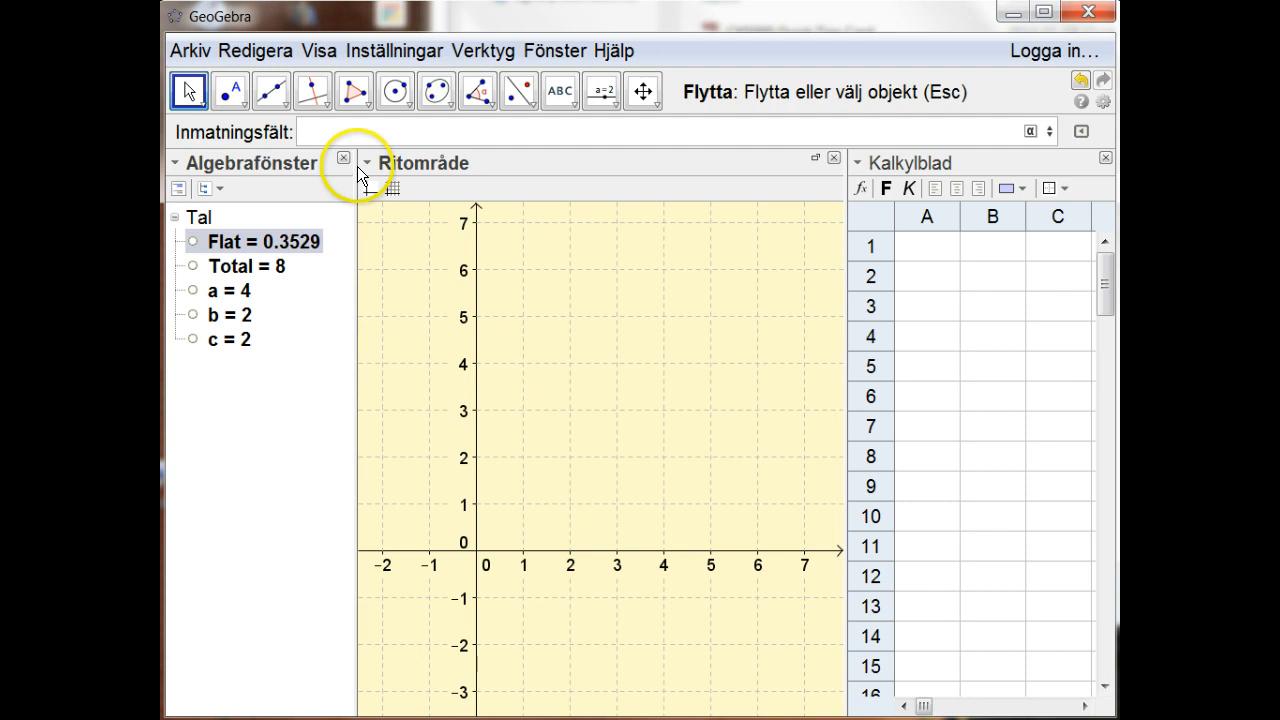
Step: Examine the full list of suggested random commands beginning with Slum, then dismiss it
click(401, 136)
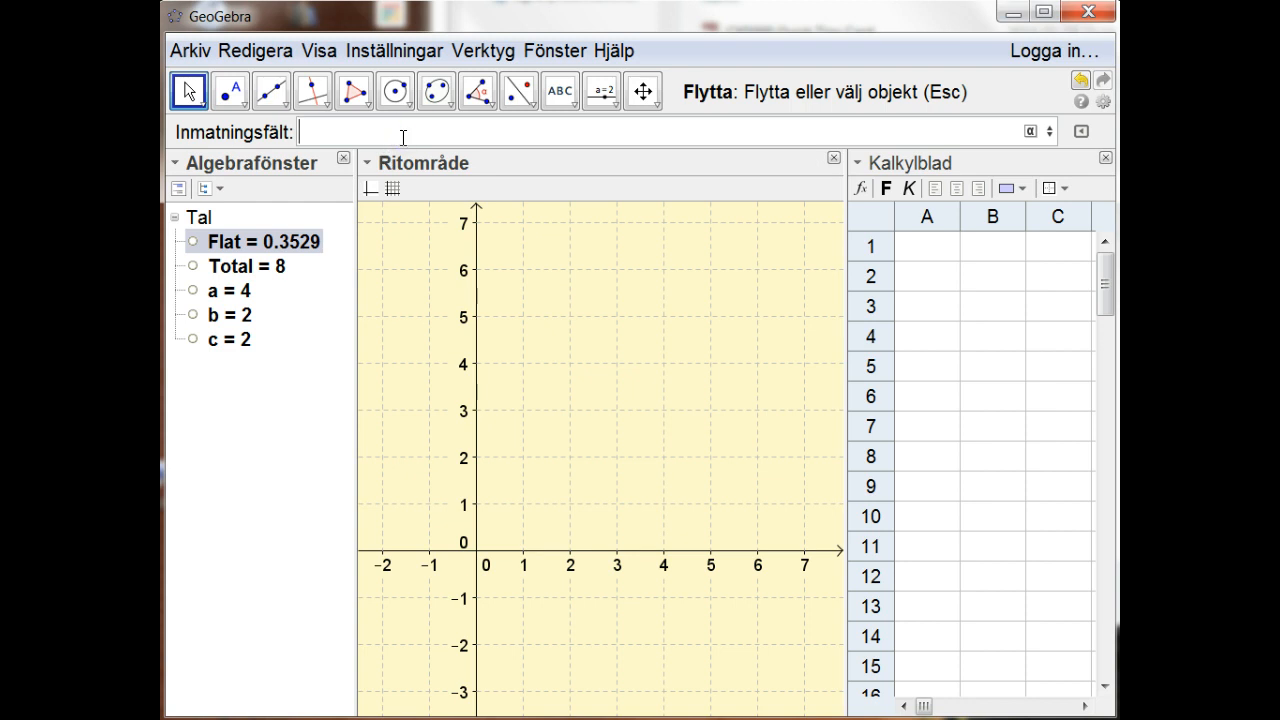
text(Slum)
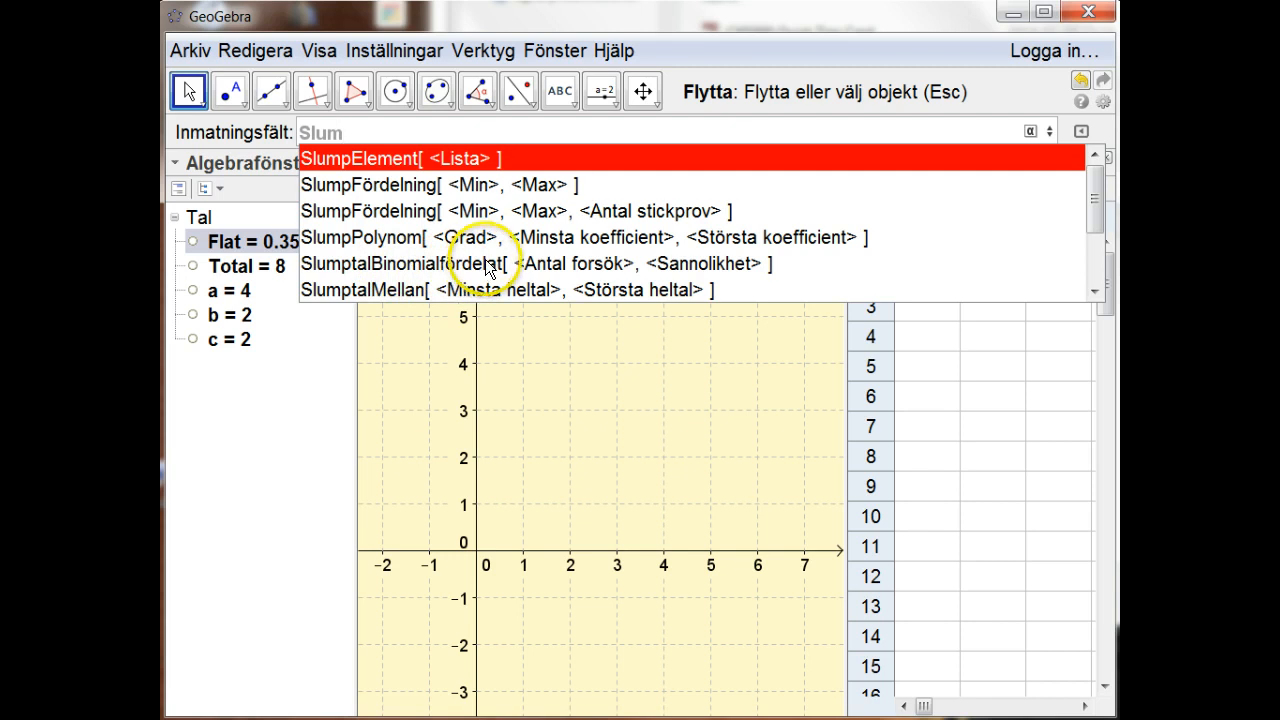
drag(1100, 196, 1102, 247)
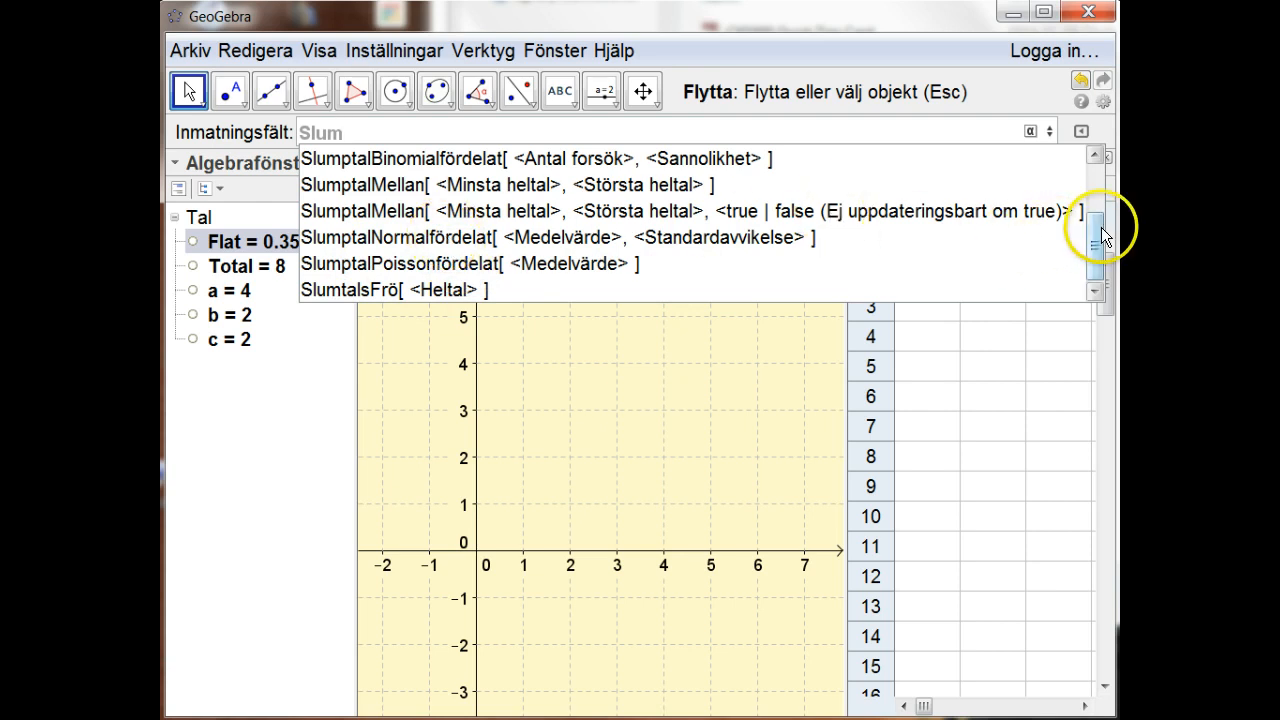
drag(1095, 229, 1086, 177)
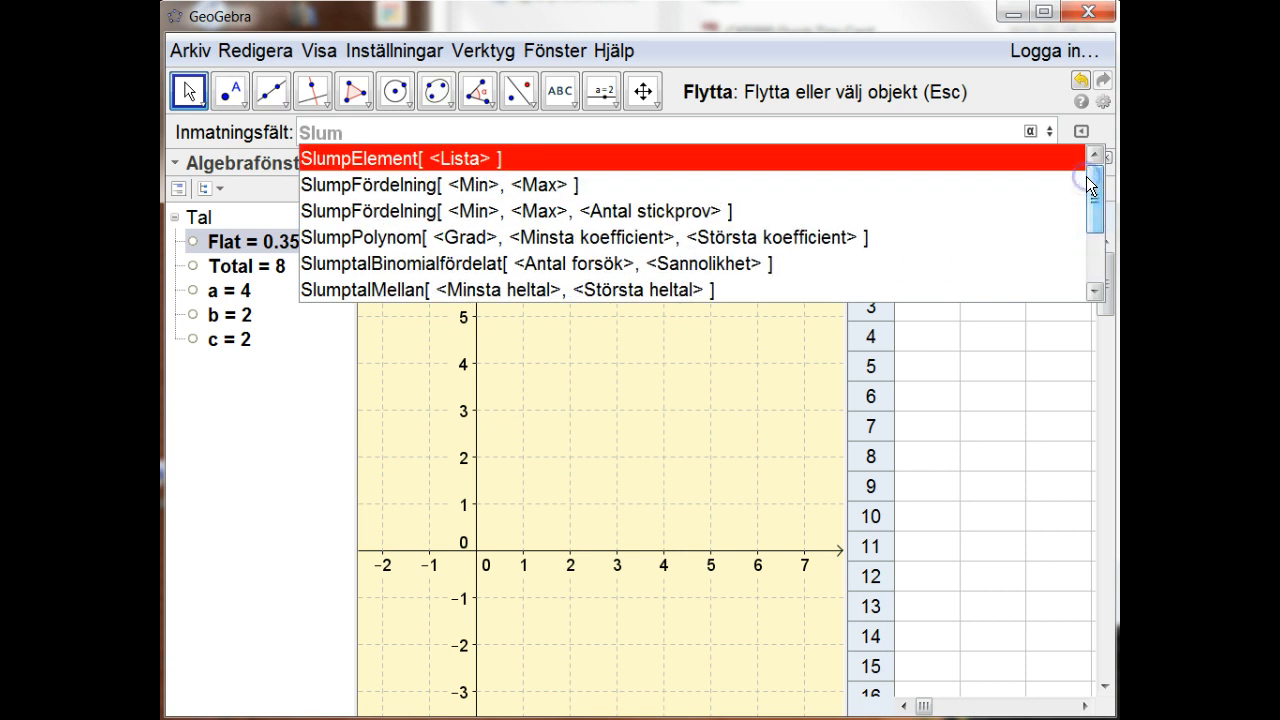
click(848, 125)
click(711, 286)
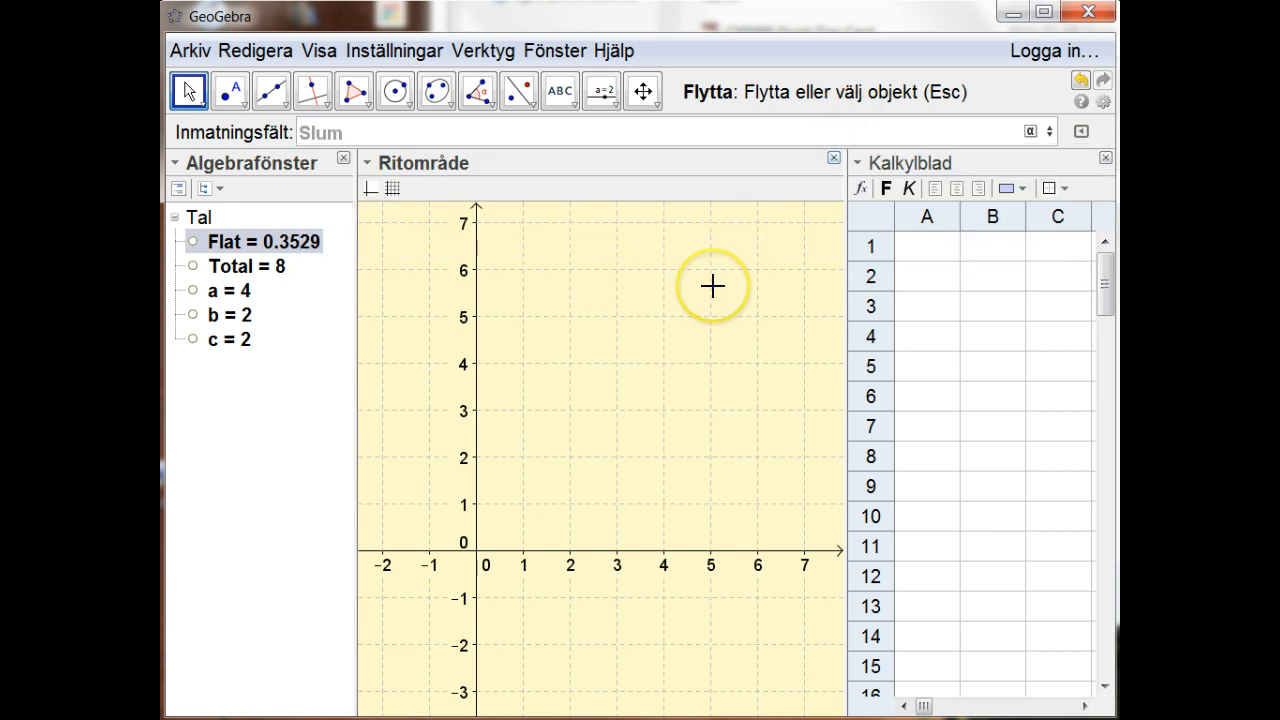
click(711, 286)
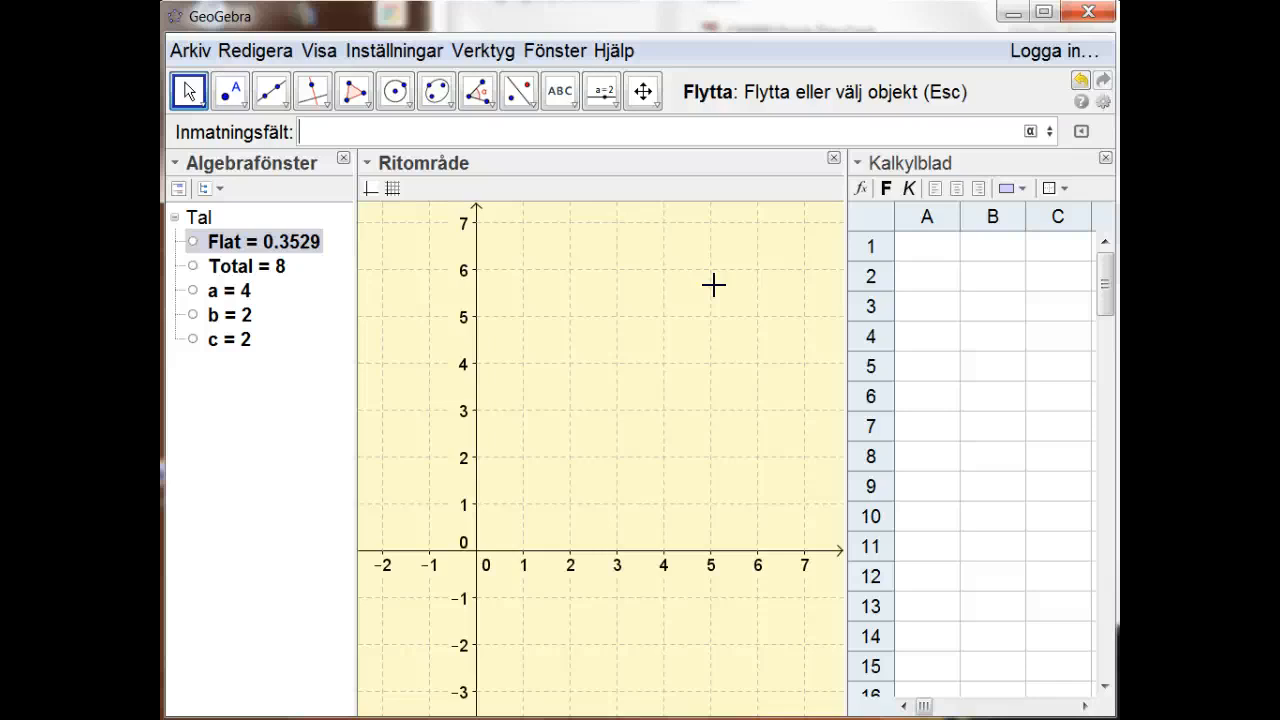
Step: Start defining a text list named GoodTexts with "Good" as its first entry
text(GoodTexts)
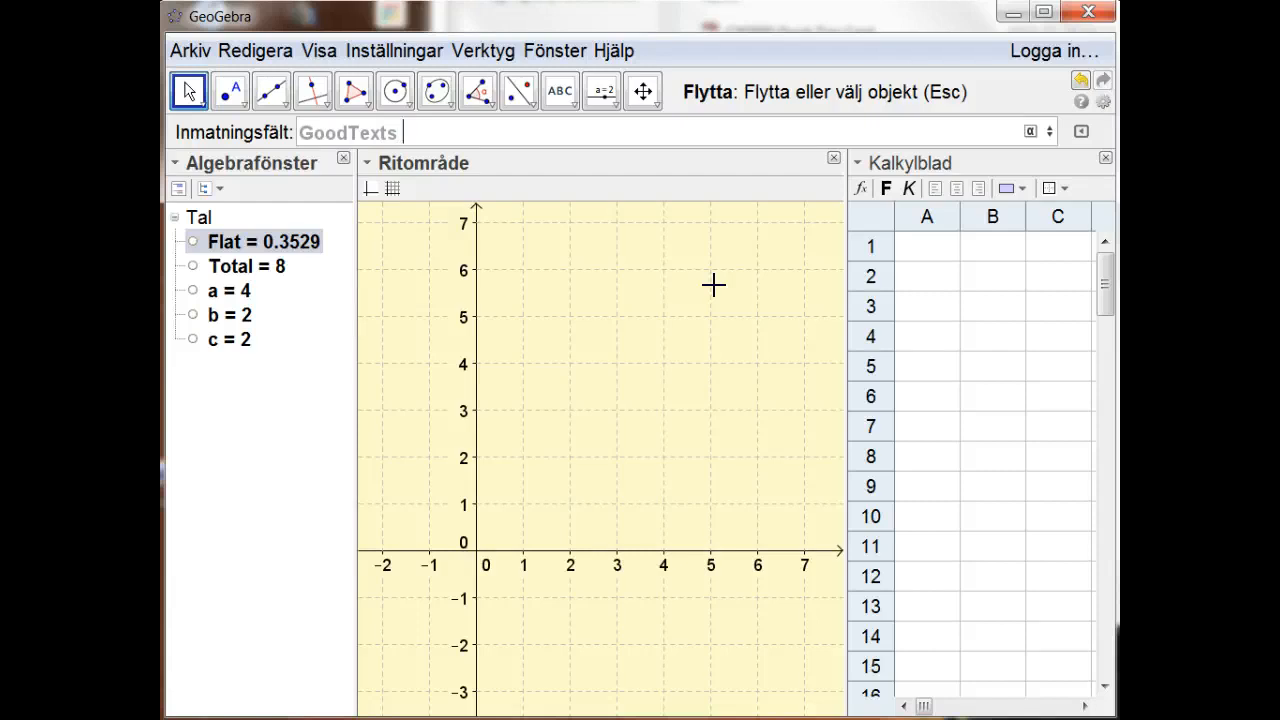
text( = {)
text("Good")
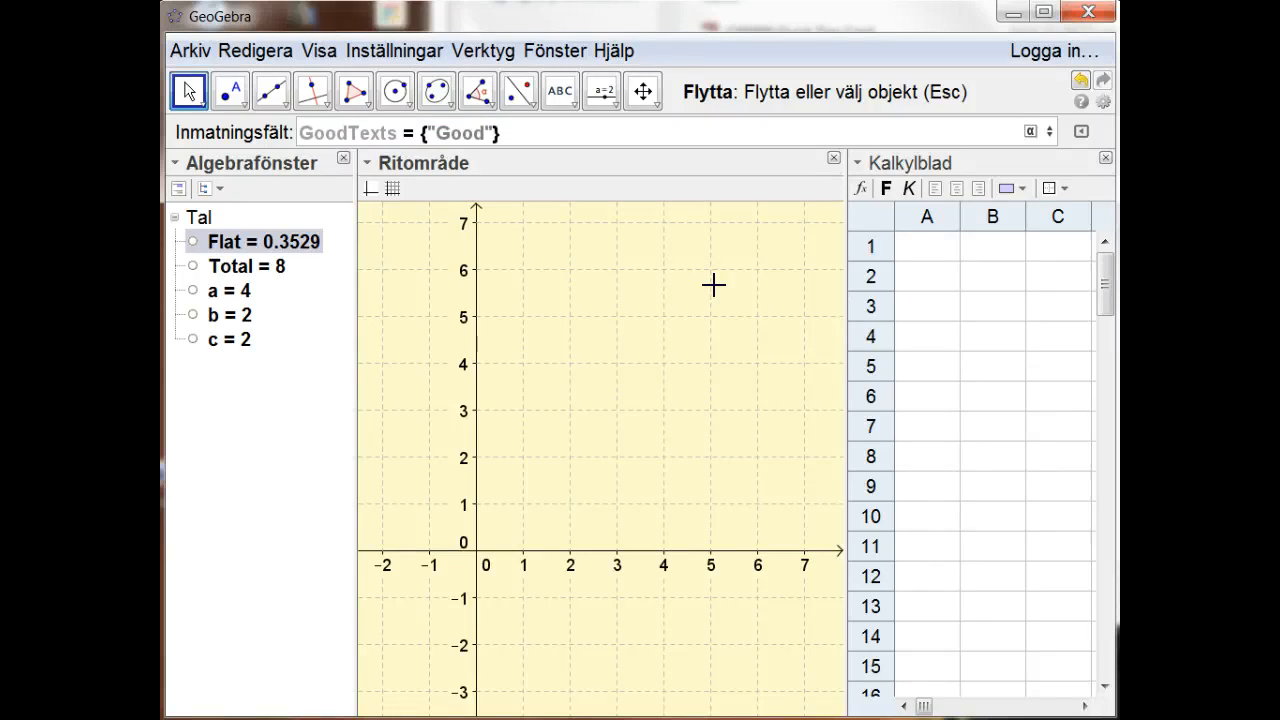
text(, )
text(")
text(Supp)
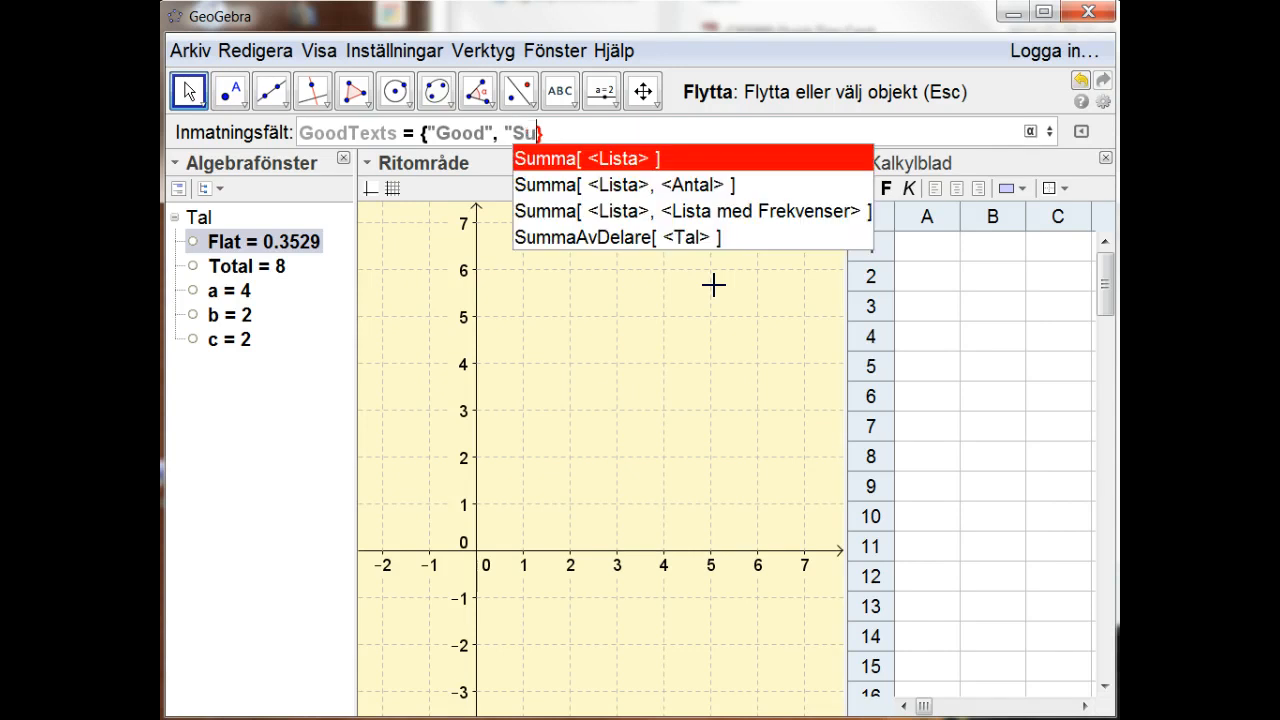
Step: Add "Super" as the second entry of the GoodTexts list
key(BackSpace)
text(er", )
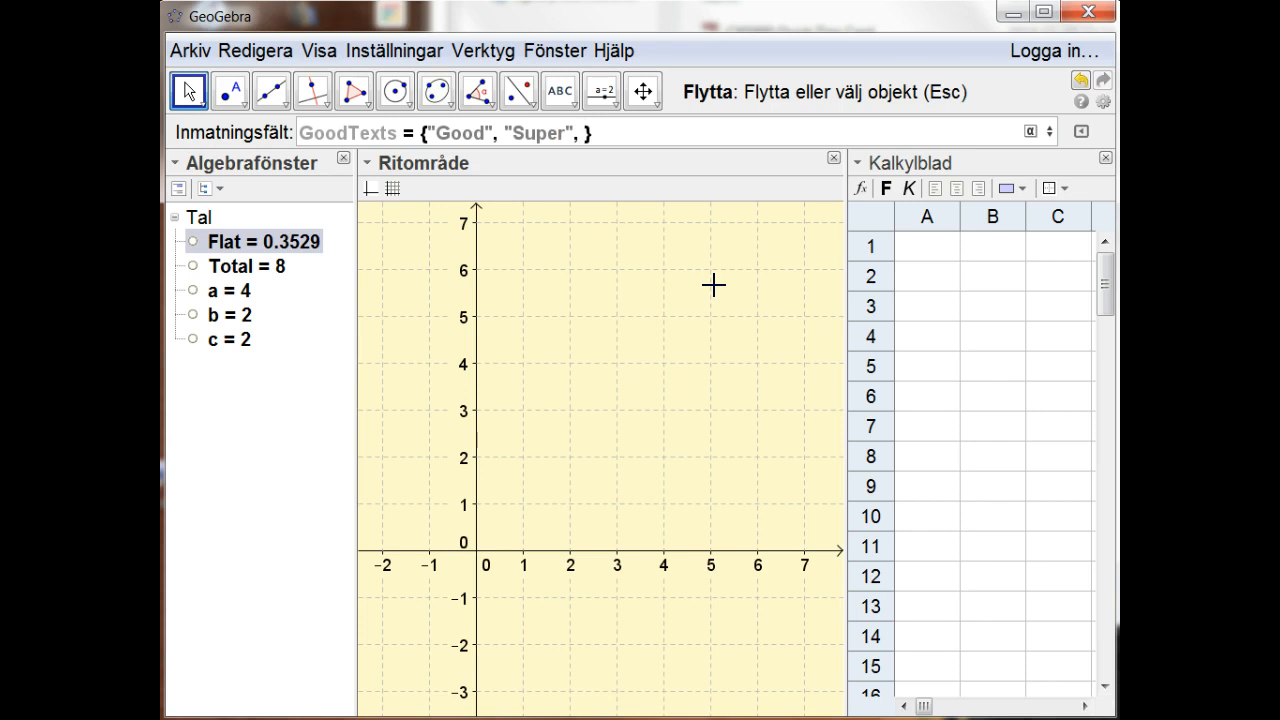
text(Well)
text( done)
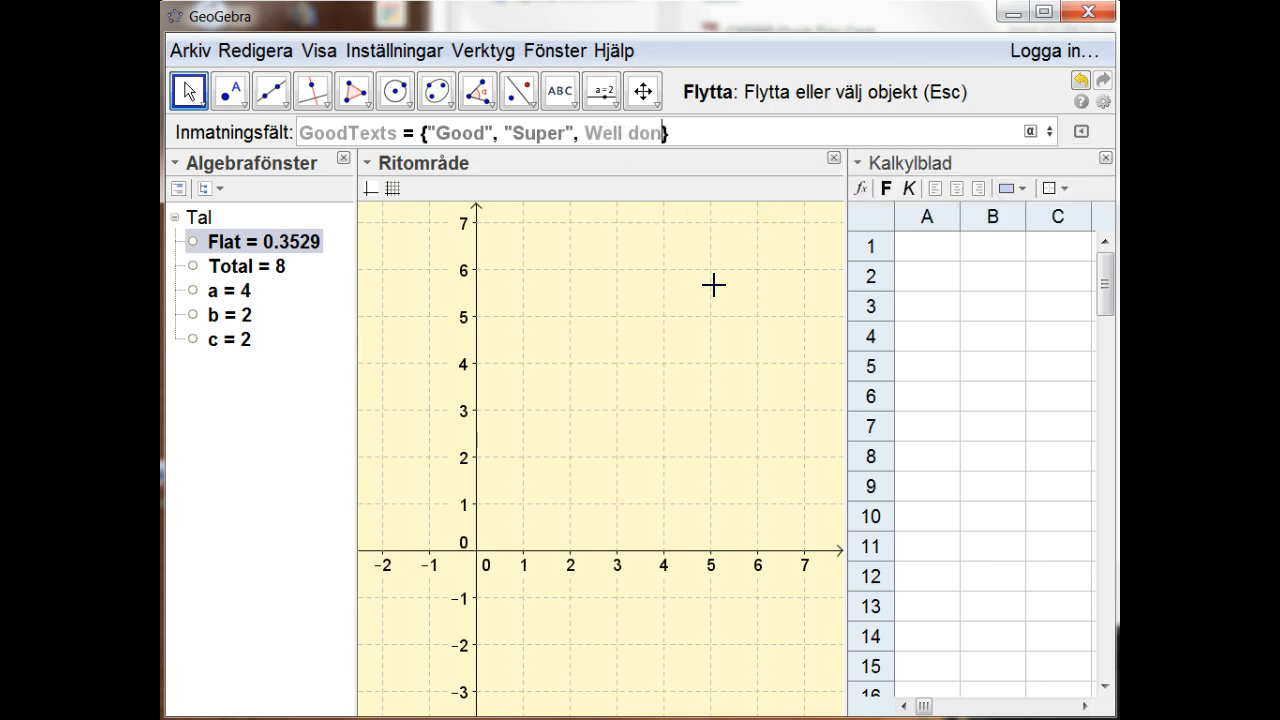
text(")
Step: Add "Well done" in quotation marks as the third GoodTexts entry and create the list
key(Left)
key(Left)
key(Left)
key(Left)
key(Left)
key(Left)
key(Left)
key(Left)
key(Left)
key(Left)
text(")
key(Right)
key(Right)
key(Right)
key(Right)
key(Right)
key(Right)
key(Right)
key(Right)
key(Right)
key(Right)
key(Right)
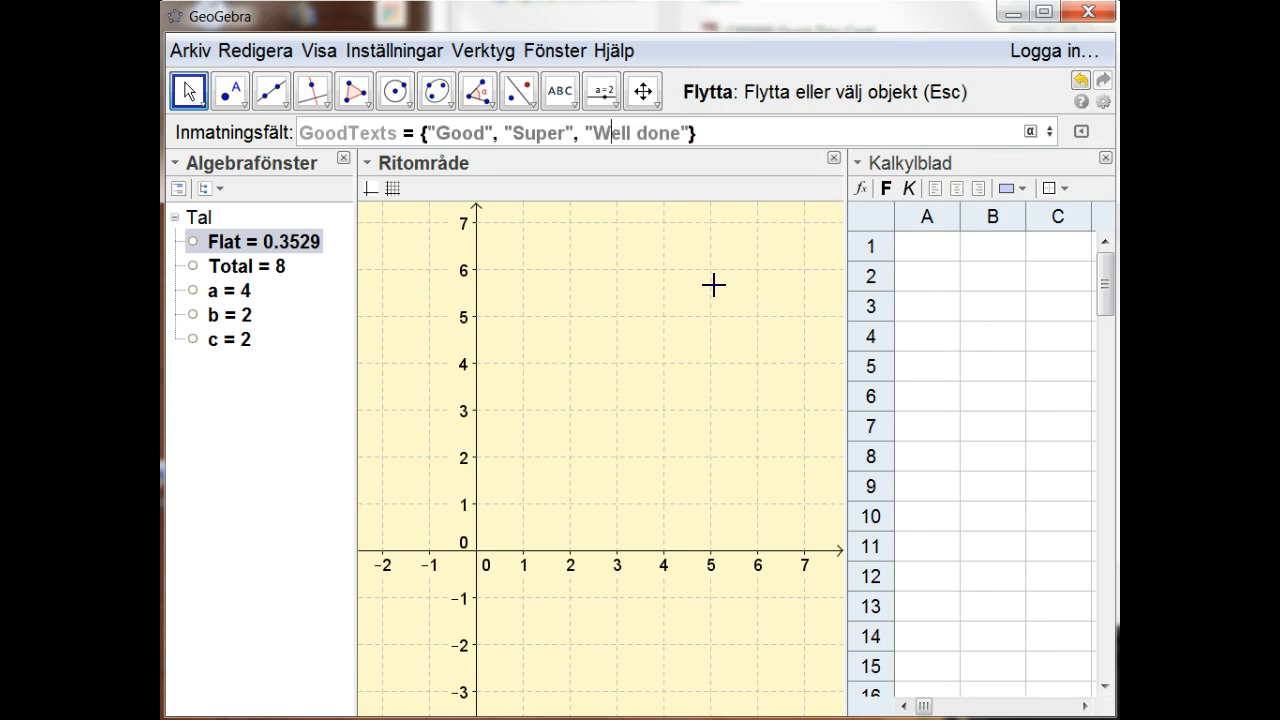
key(Return)
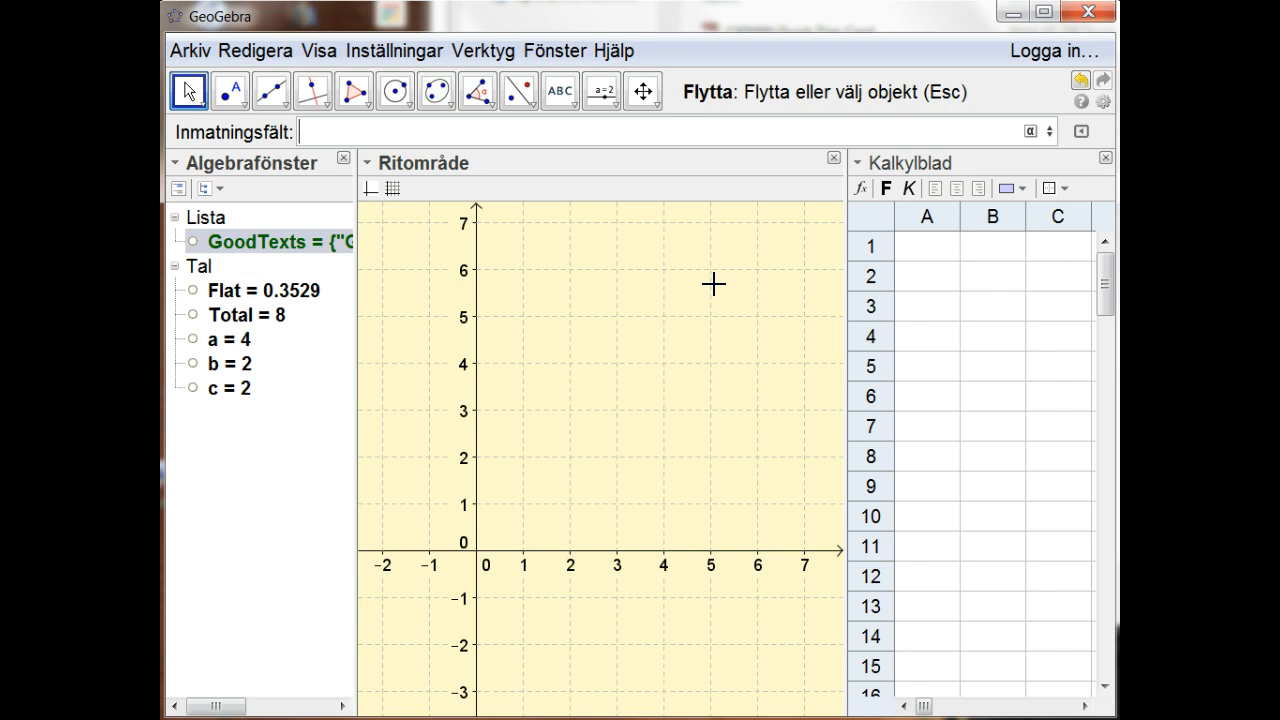
Step: Enter a SlumpElement command with the list GoodTexts as its argument
text(Slum)
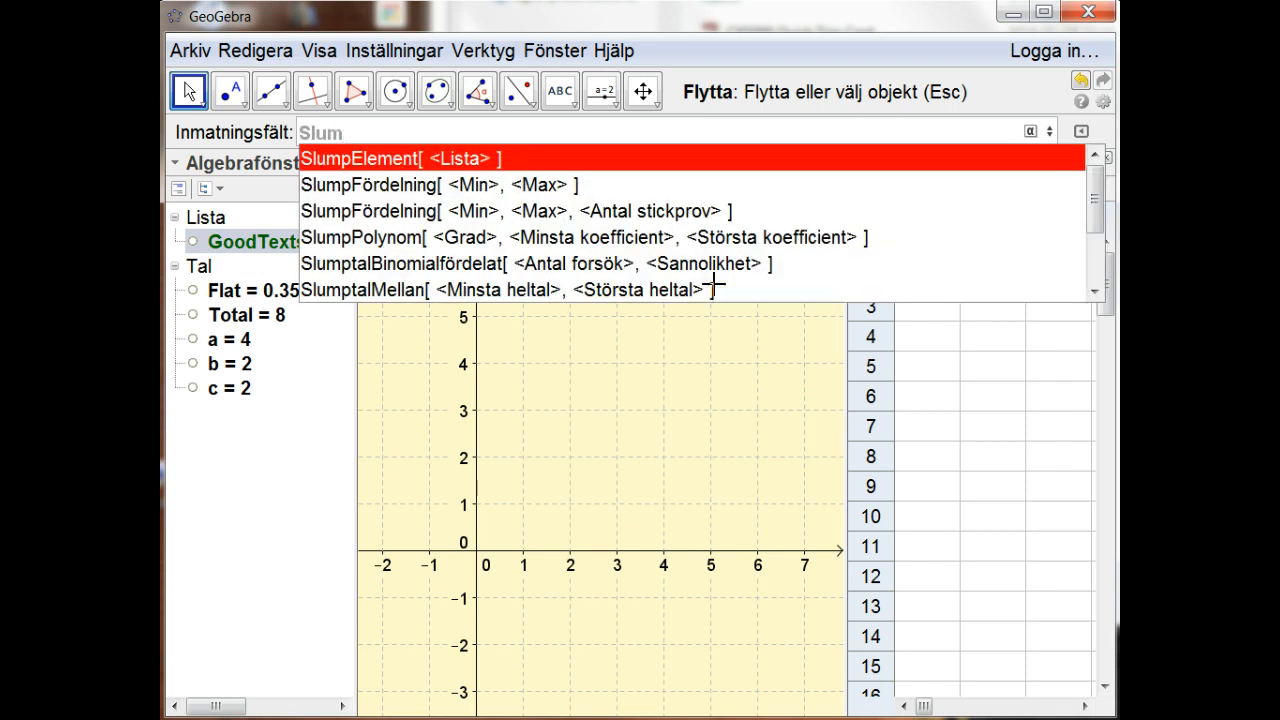
key(Return)
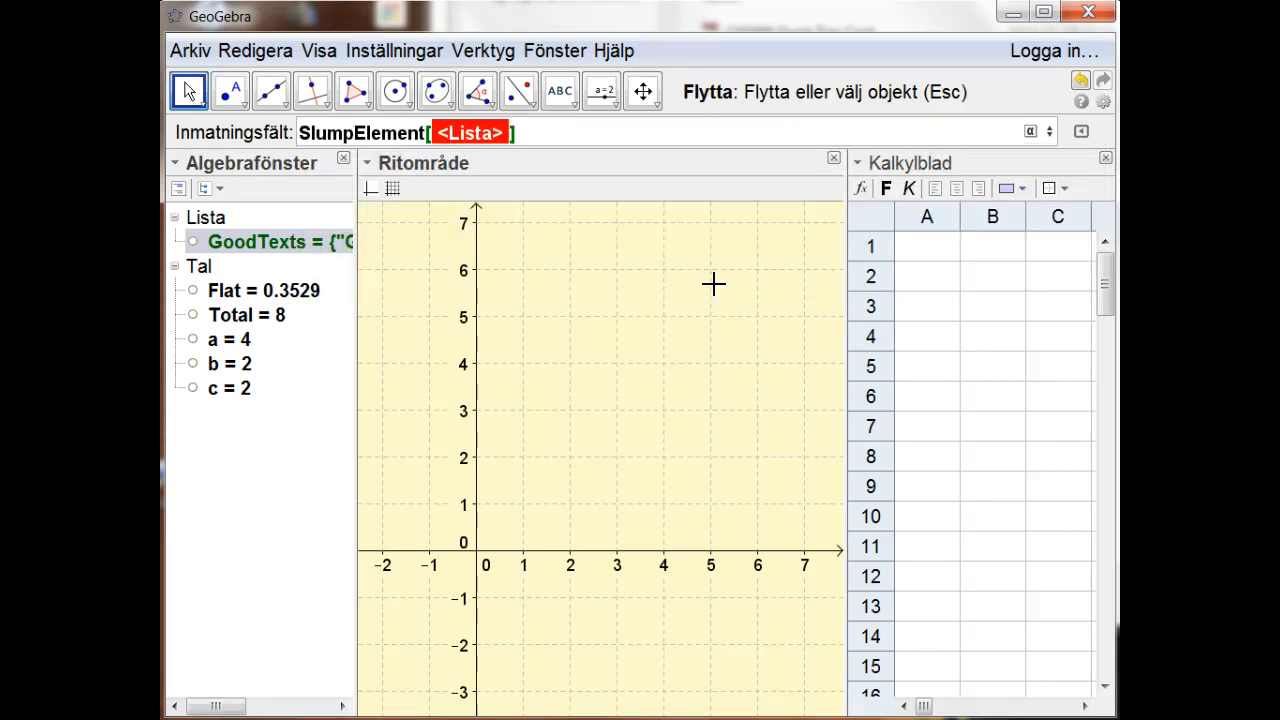
text(G)
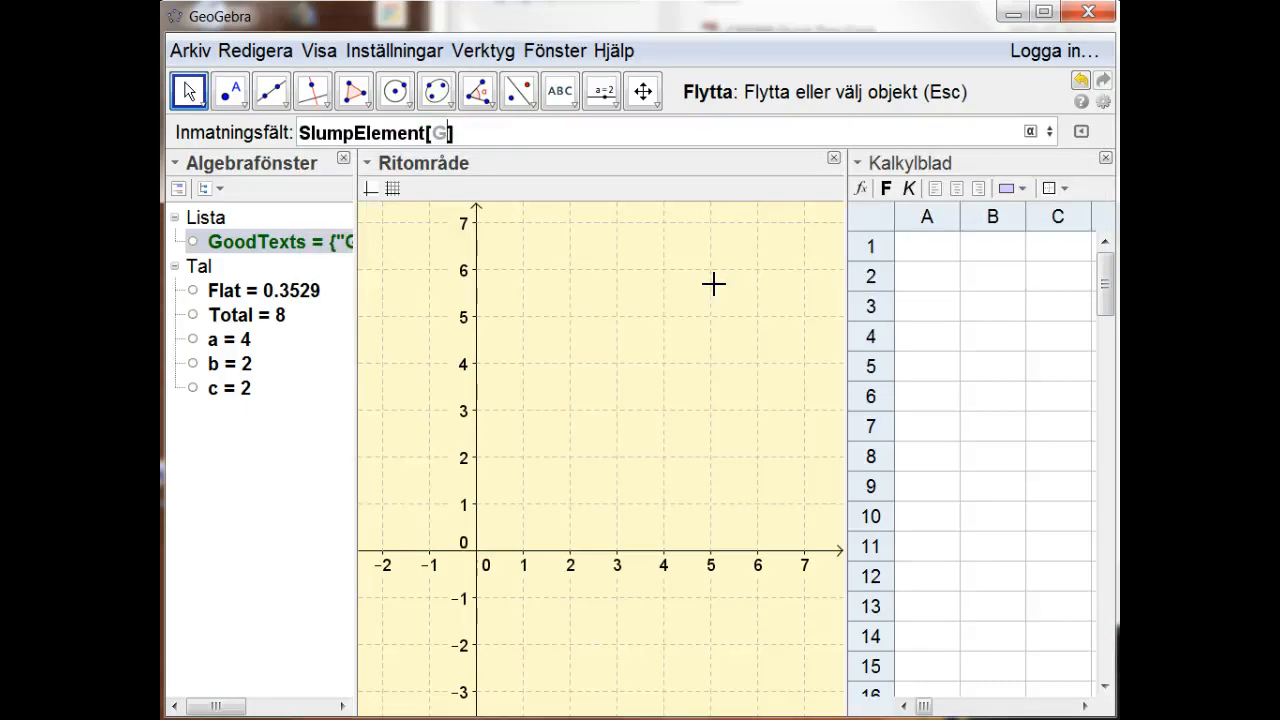
text(oodTexts)
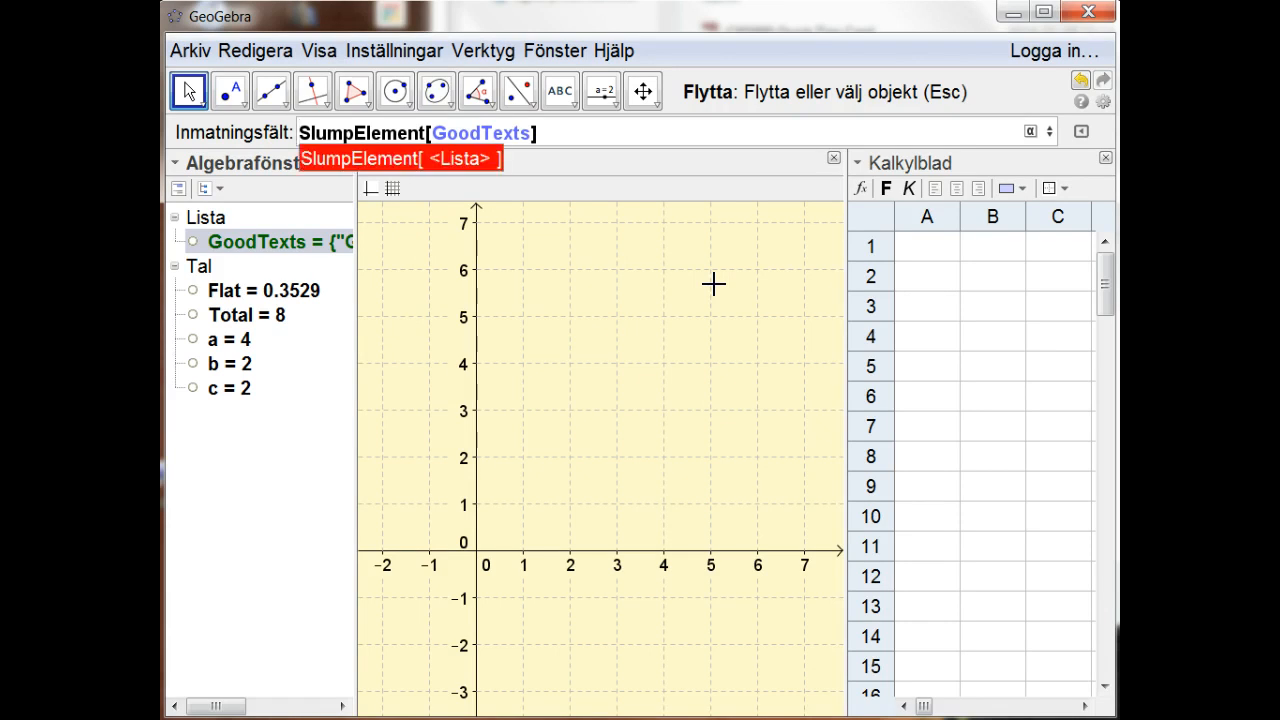
Step: Assign the name RF to the SlumpElement expression, create the text and move it to about (1, 3.5) in the drawing area
text(R)
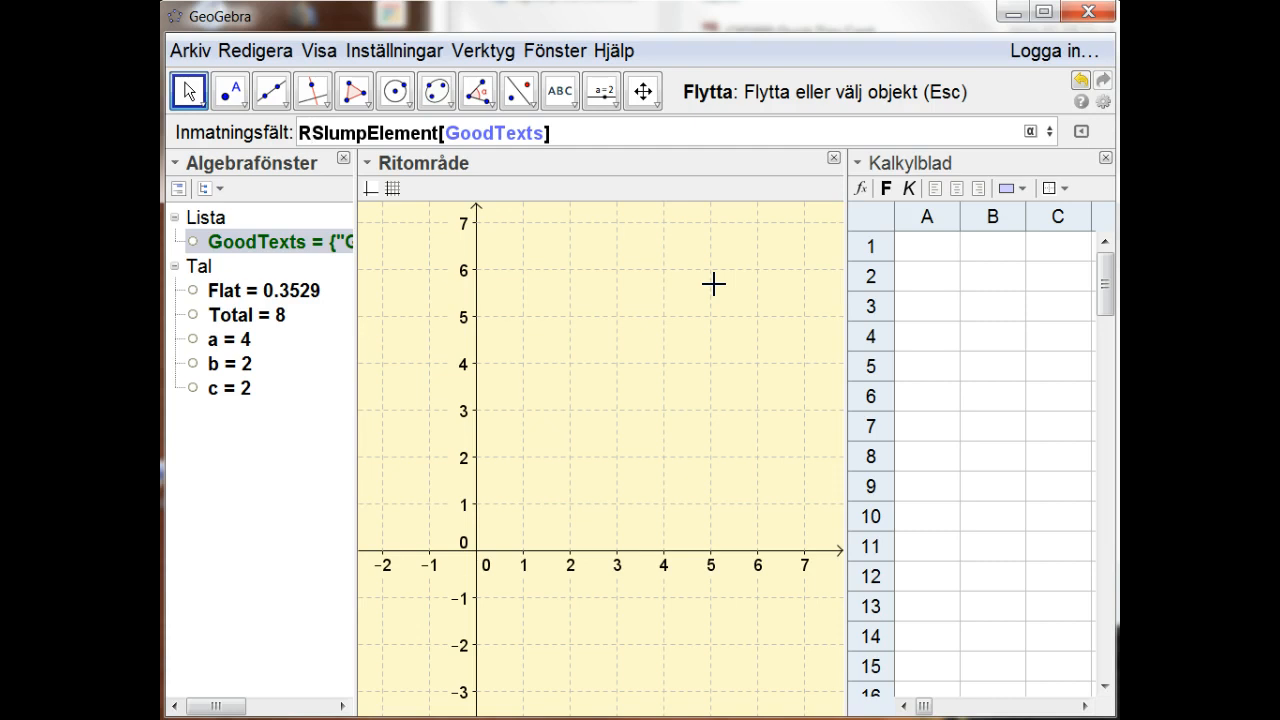
text(F)
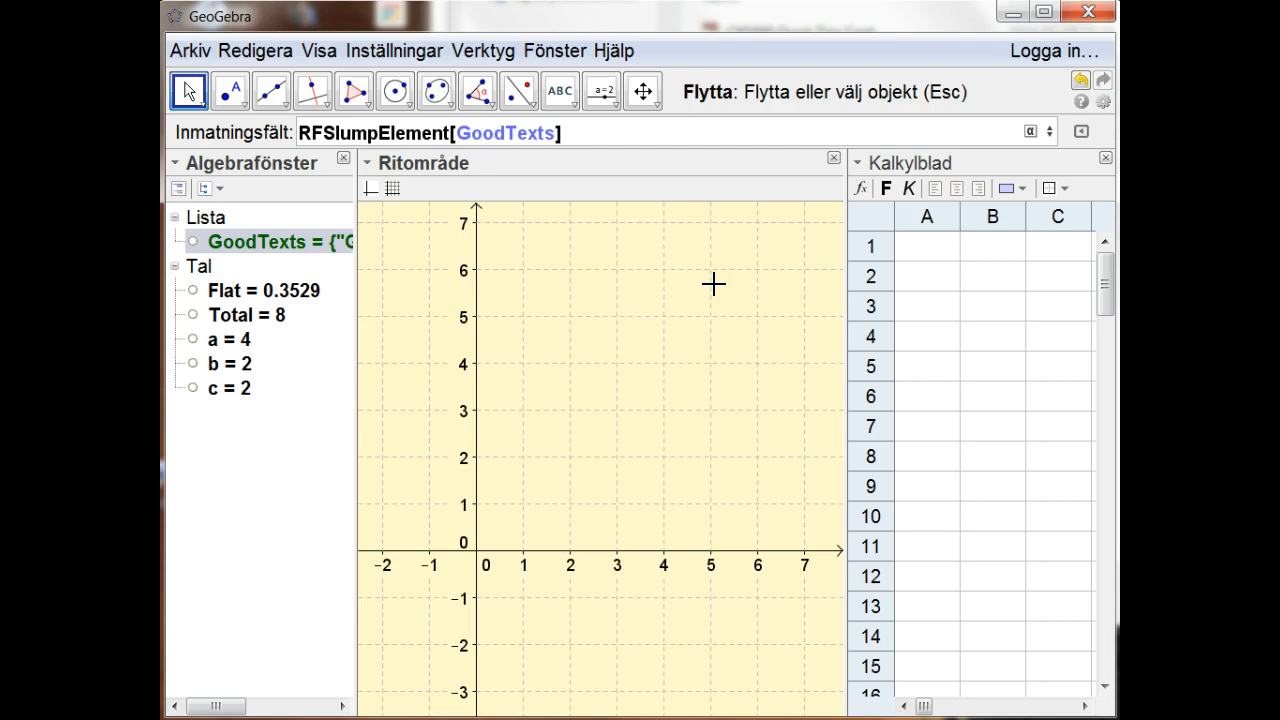
text( =)
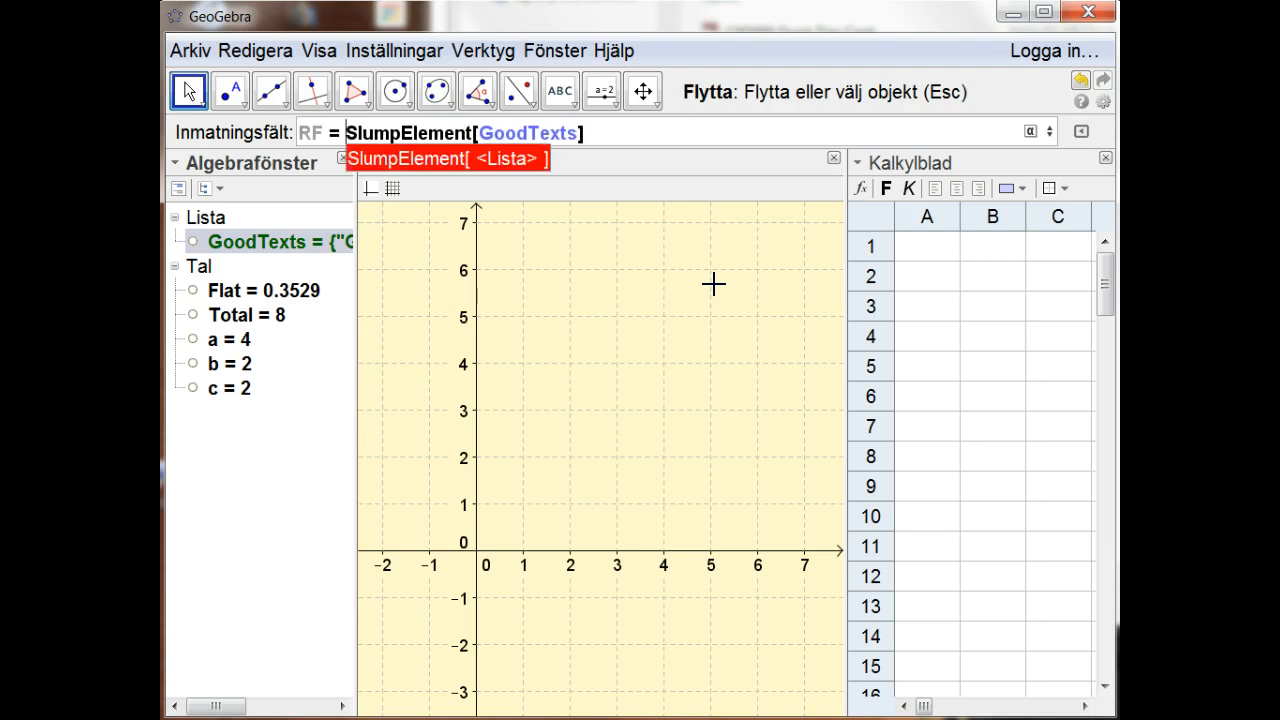
key(Return)
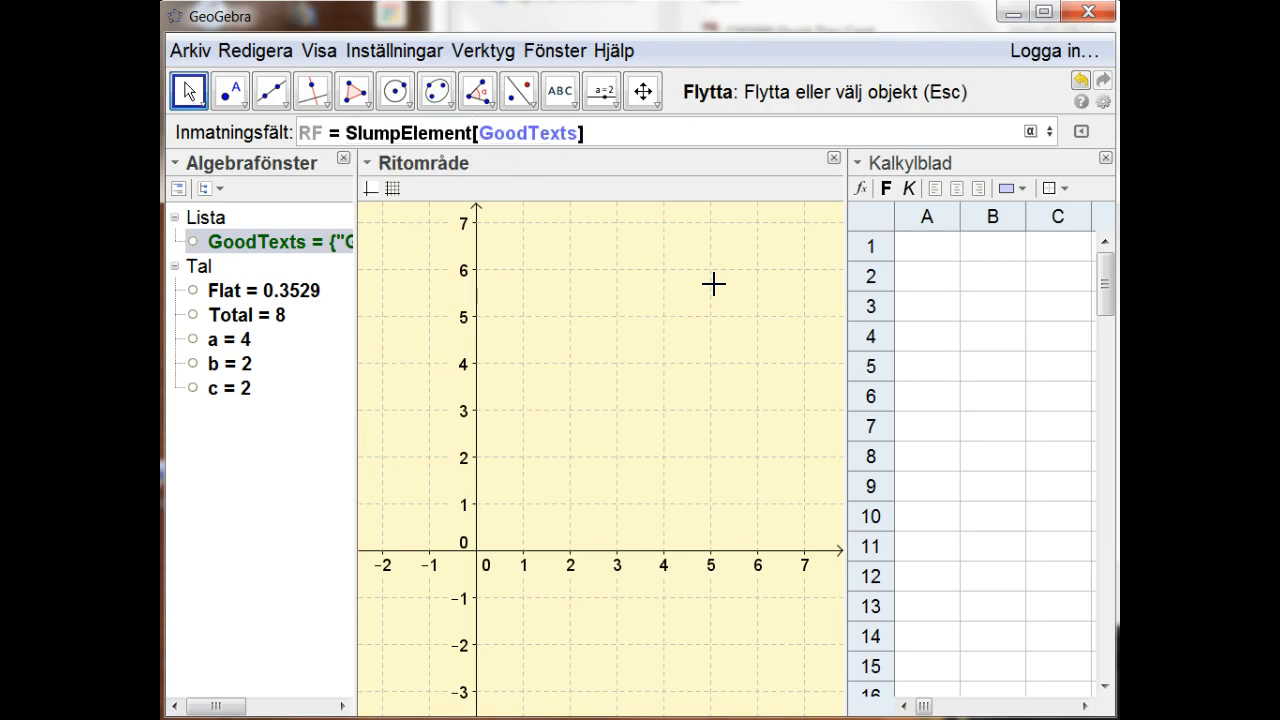
key(Return)
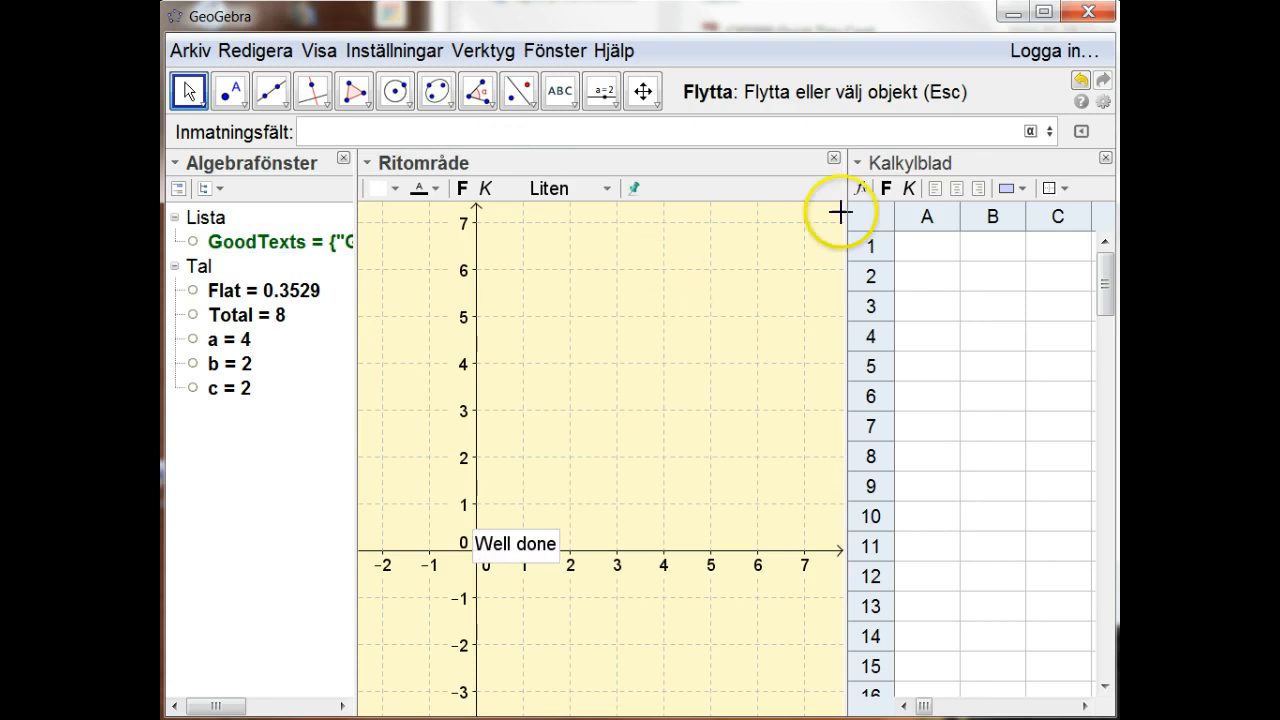
mouse_move(523, 541)
mouse_down()
mouse_move(557, 370)
mouse_move(567, 378)
mouse_up()
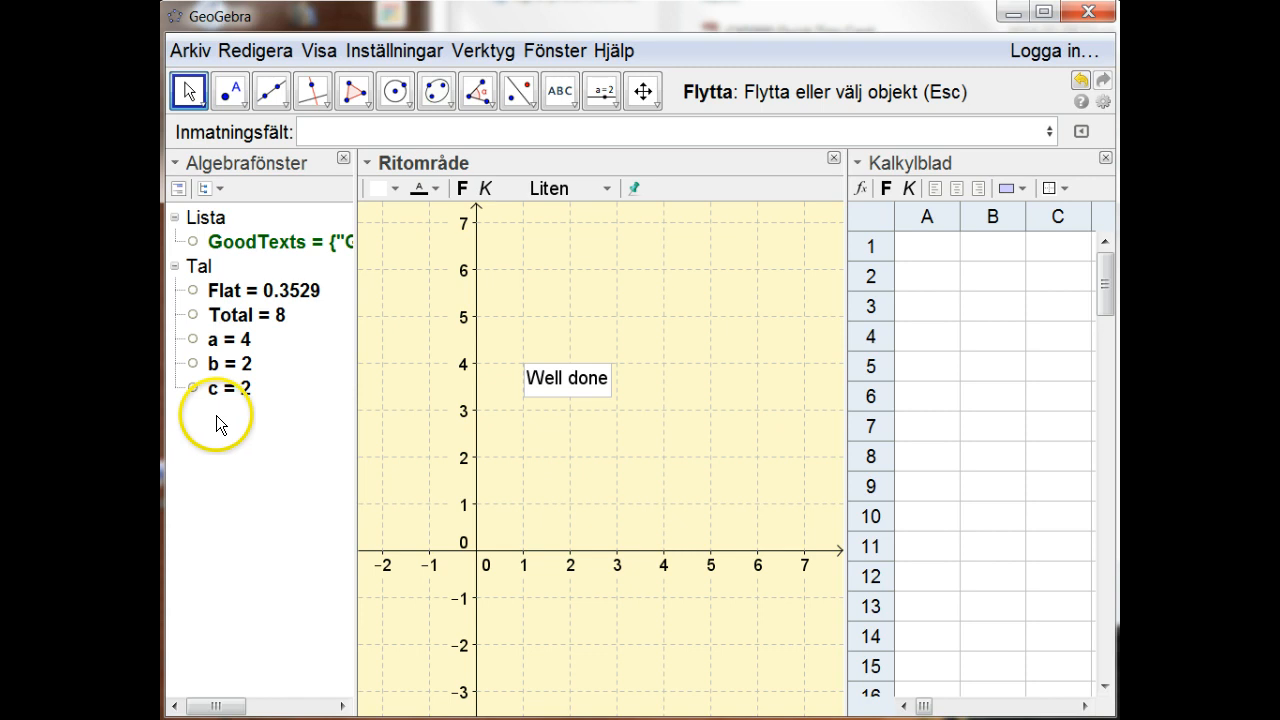
Step: Show auxiliary objects in the algebra view and select the text RF
click(175, 163)
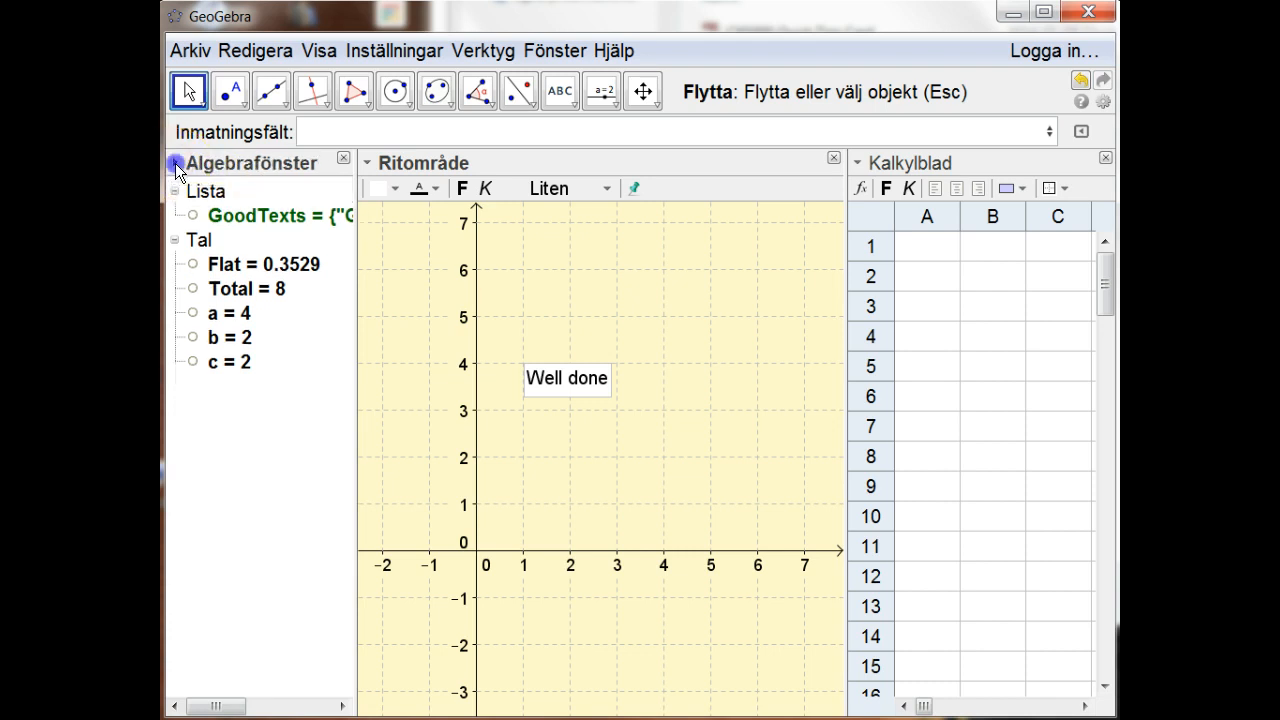
click(175, 163)
click(177, 190)
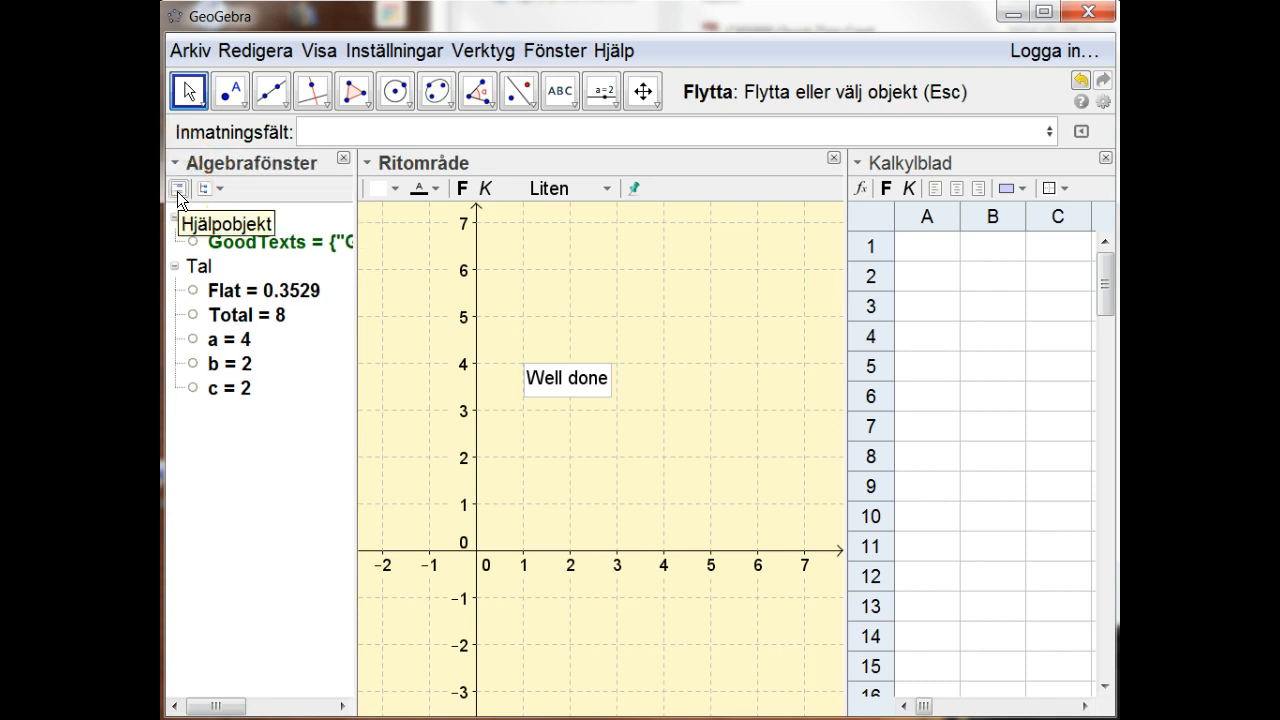
click(177, 195)
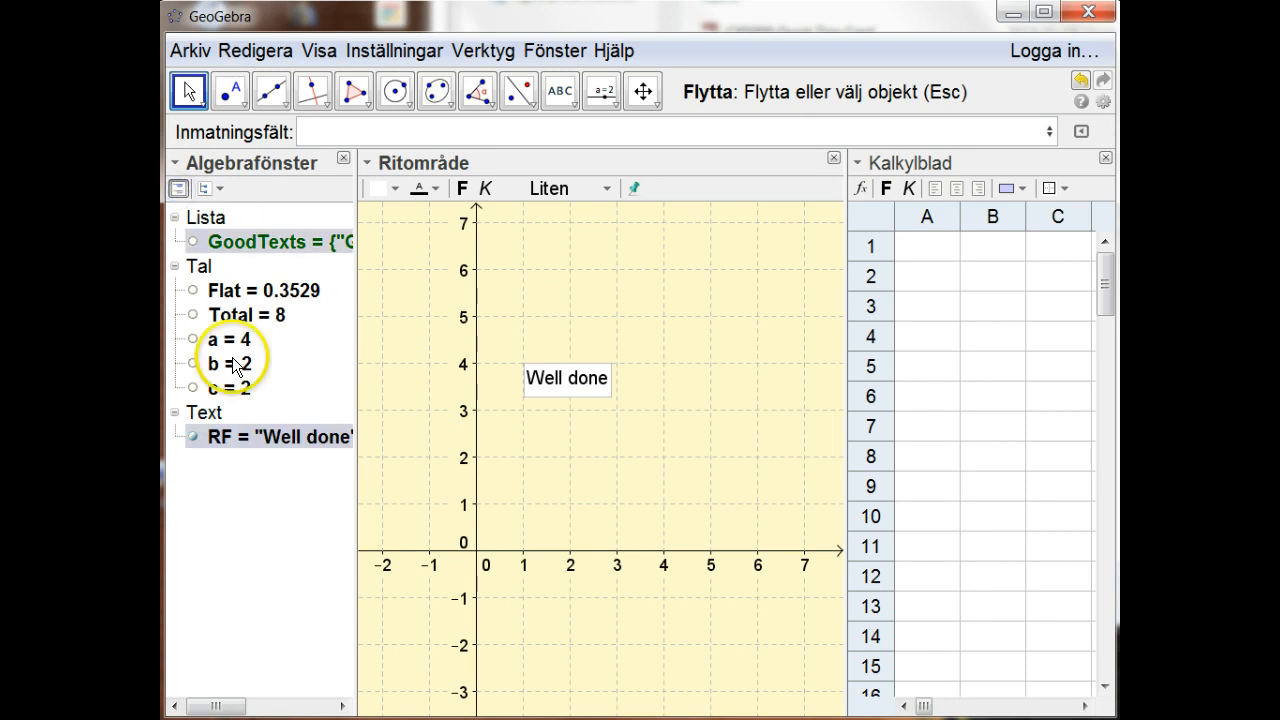
click(207, 437)
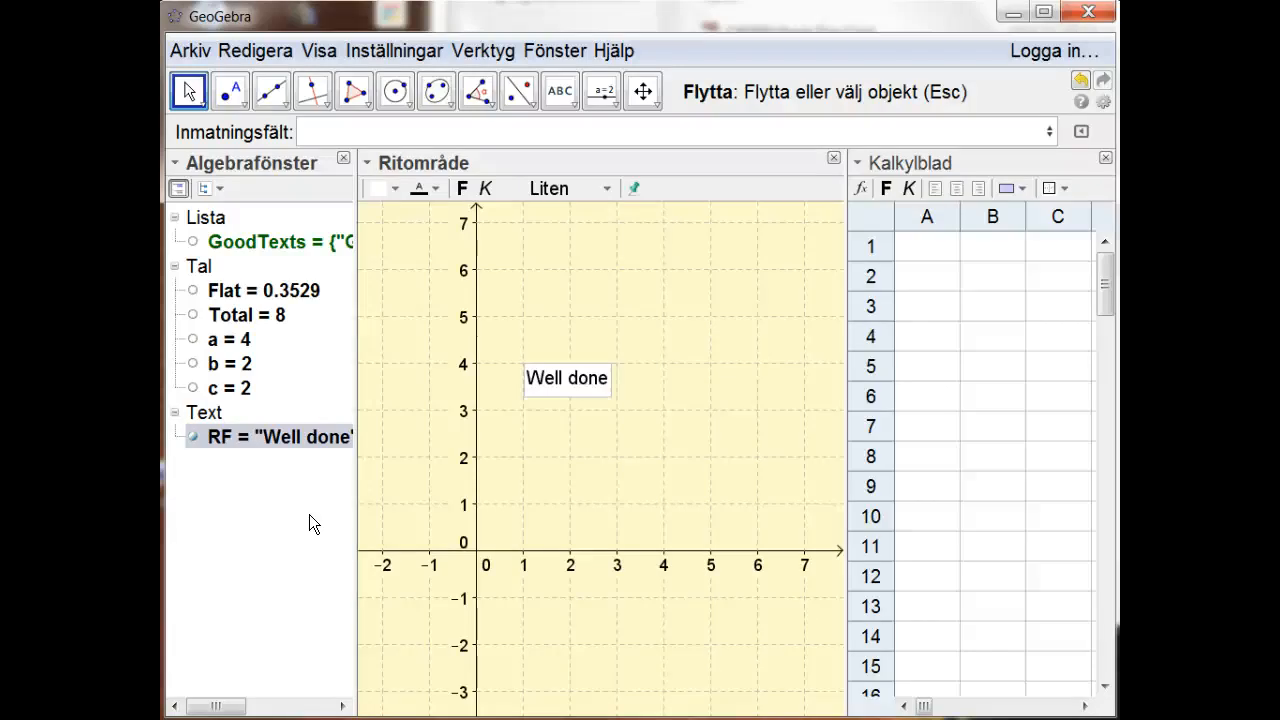
Step: Recompute all random values repeatedly to examine how RF picks different texts from GoodTexts
key(F9)
key(F9)
key(F9)
key(F9)
key(F9)
key(F9)
key(F9)
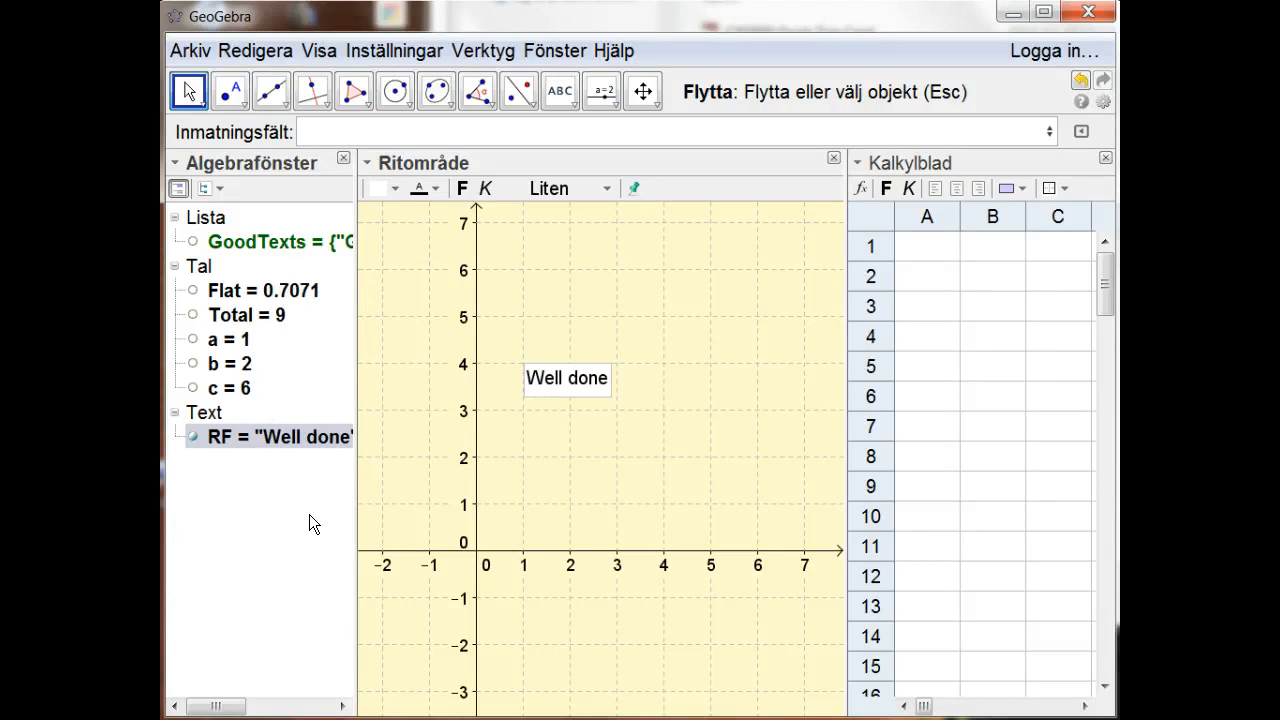
key(F9)
key(F9)
key(F9)
key(F9)
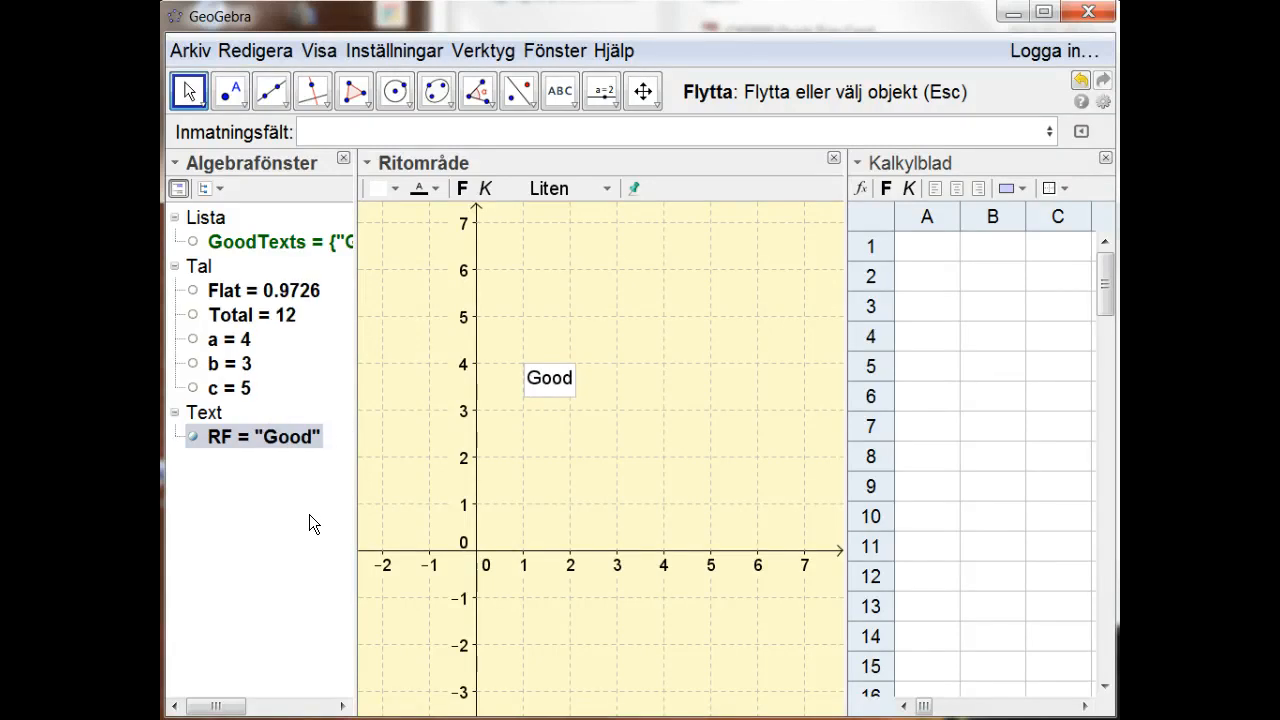
key(F9)
key(F9)
key(F9)
key(F9)
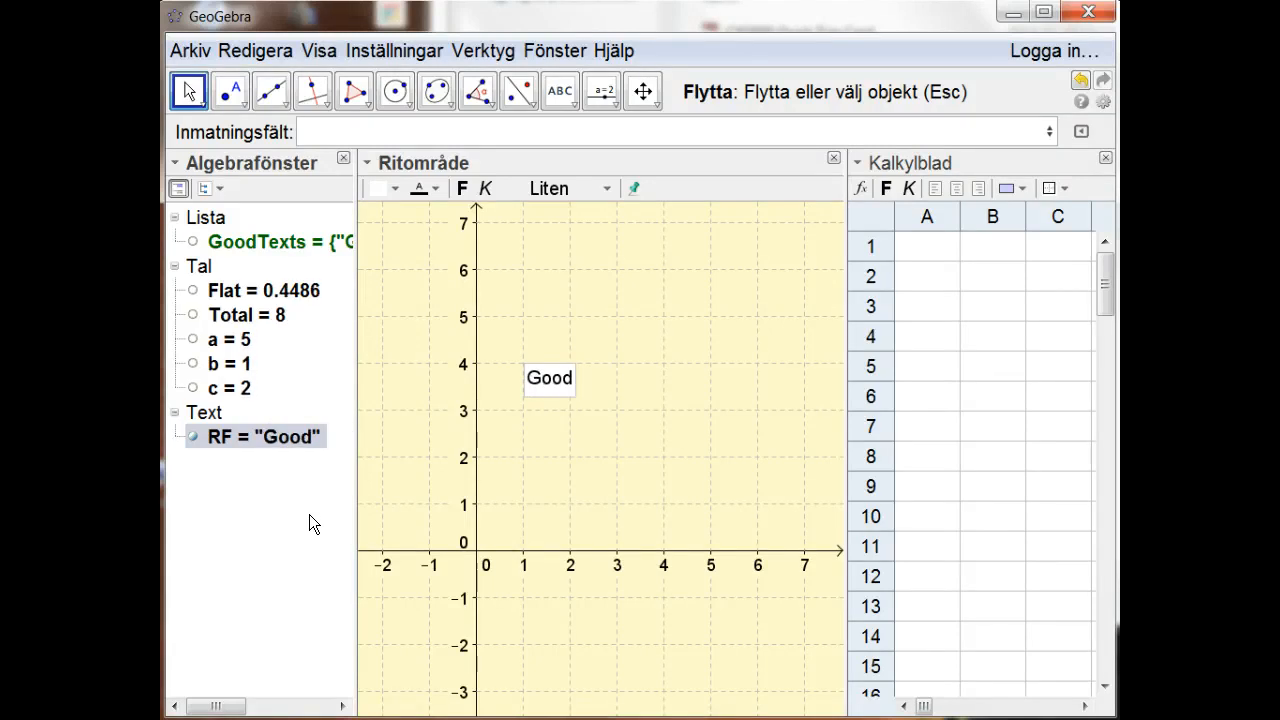
key(F9)
key(F9)
key(F9)
key(F9)
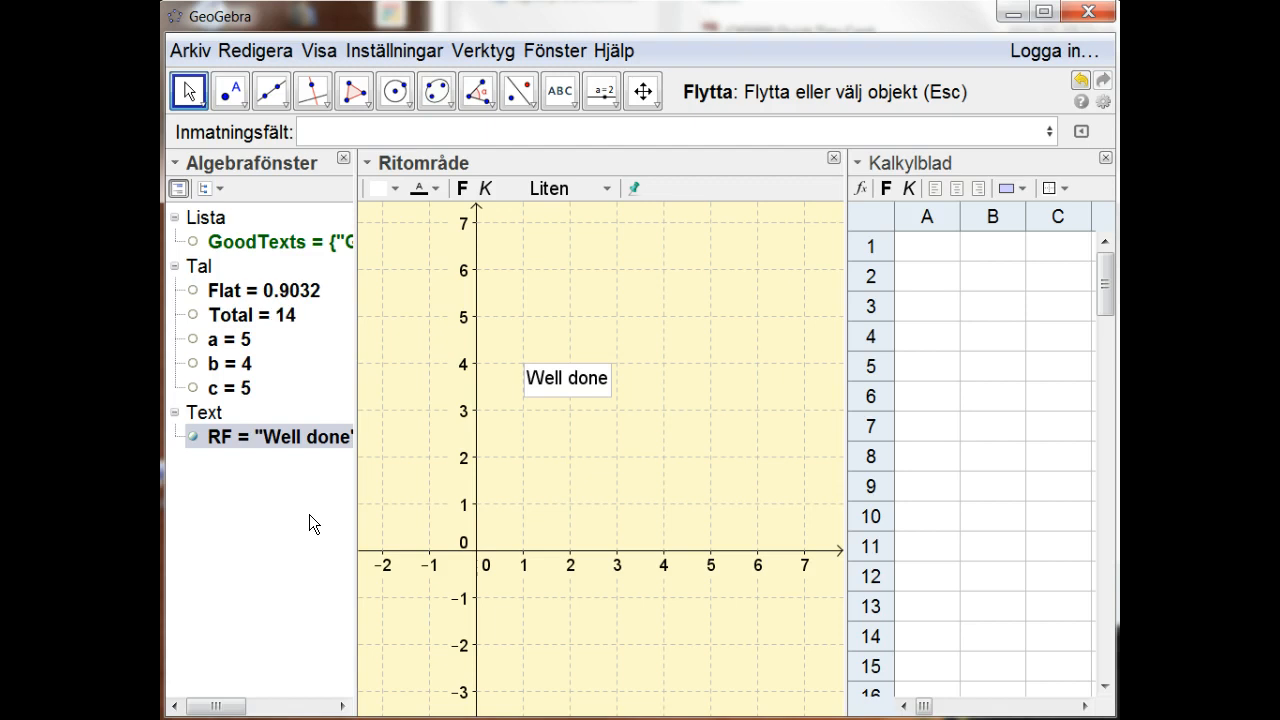
key(F9)
key(F9)
key(F9)
key(F9)
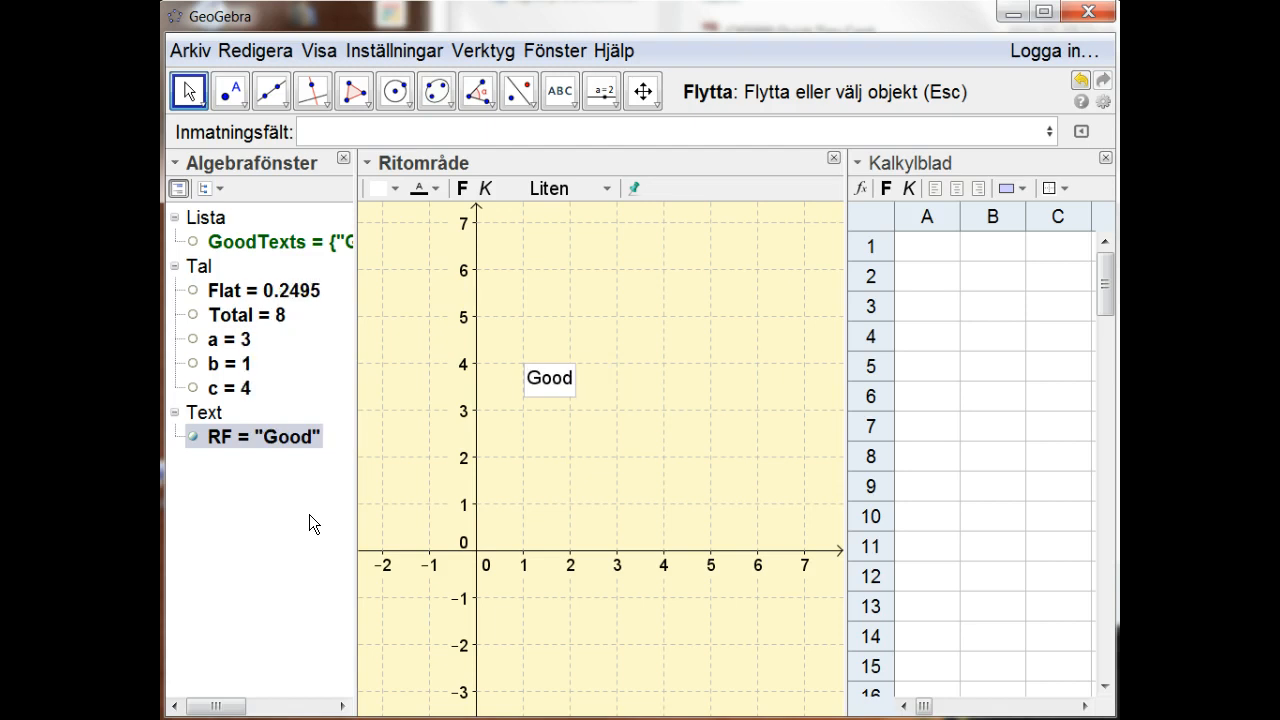
key(F9)
key(F9)
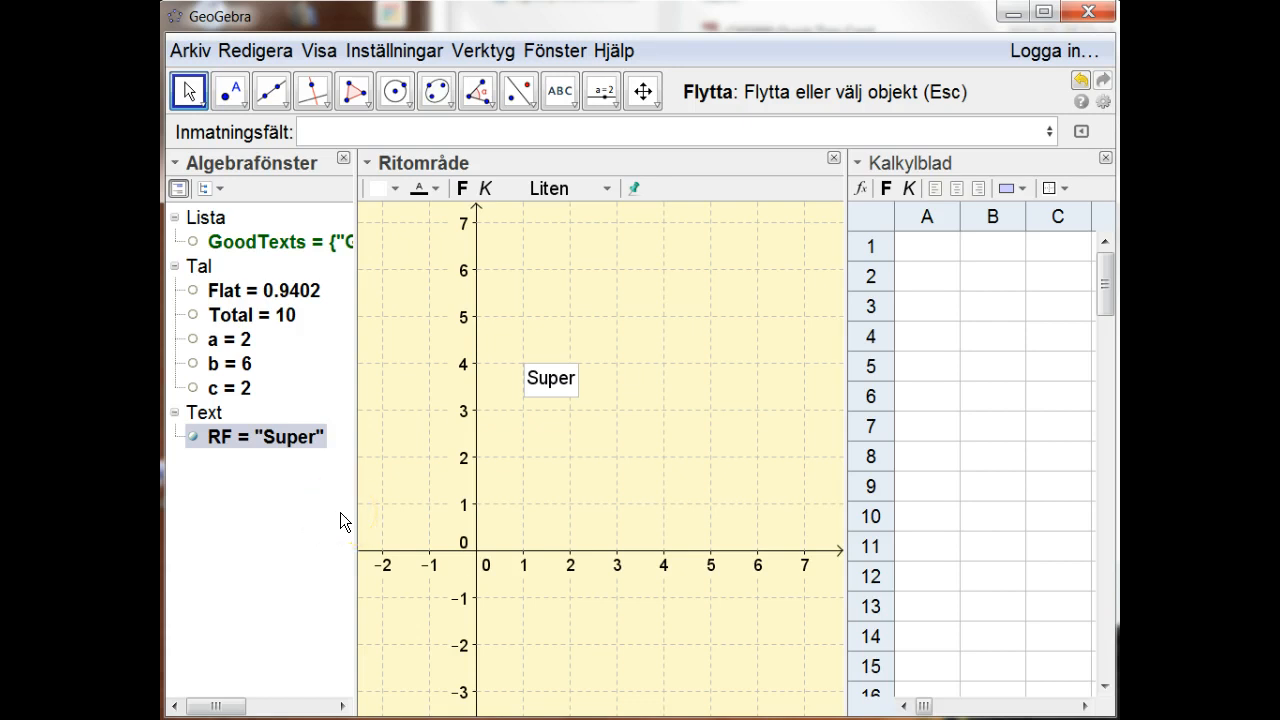
Step: Review the random integers, the number Flat and the text RF in the algebra view and drawing area
click(231, 338)
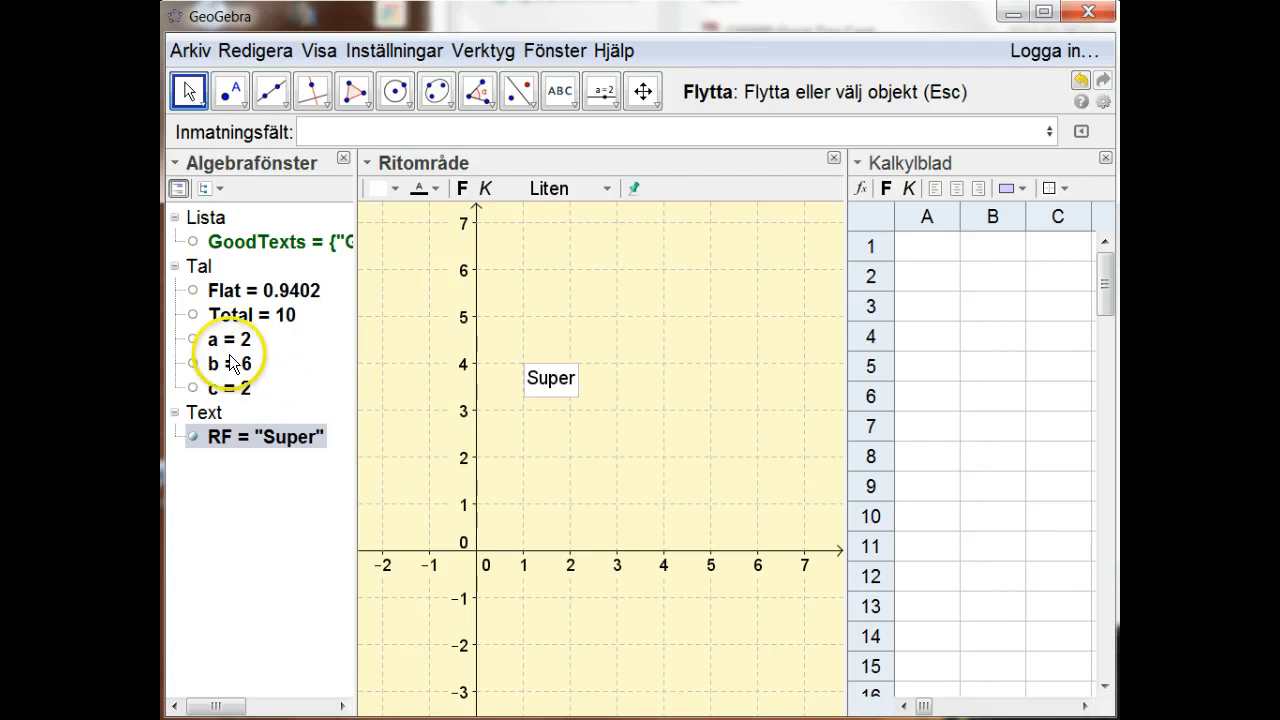
click(241, 388)
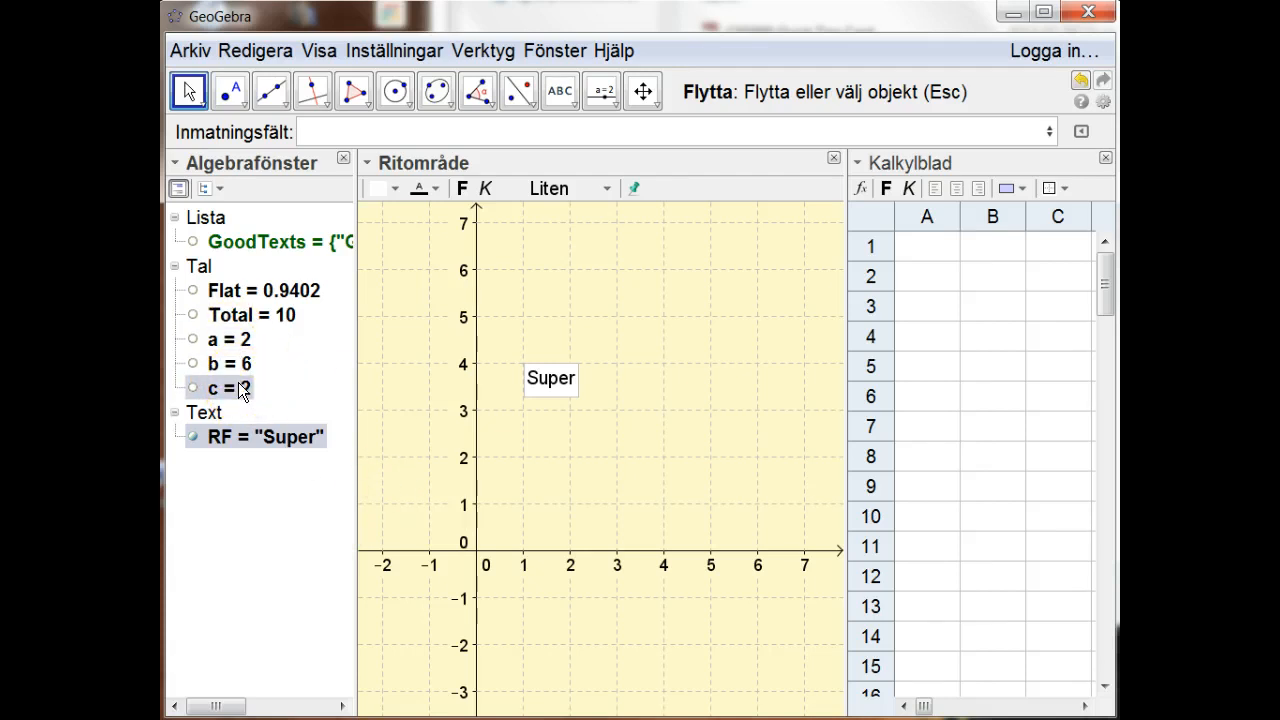
click(250, 291)
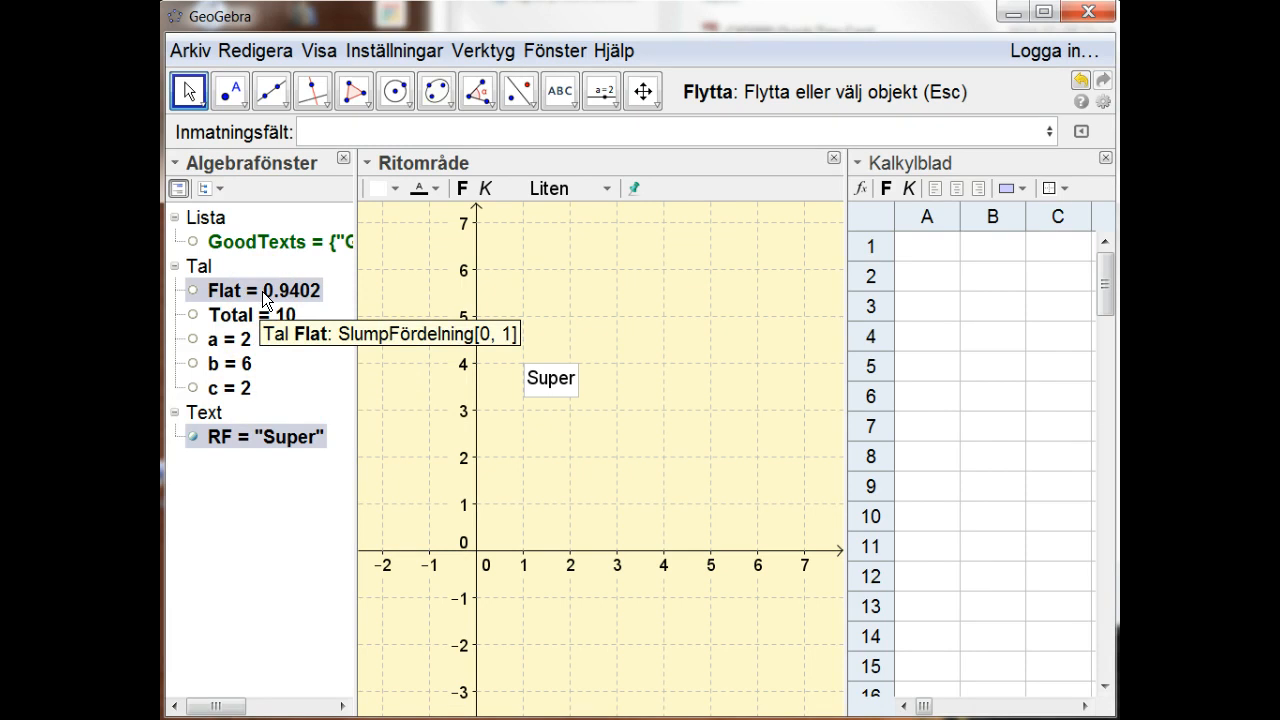
click(286, 432)
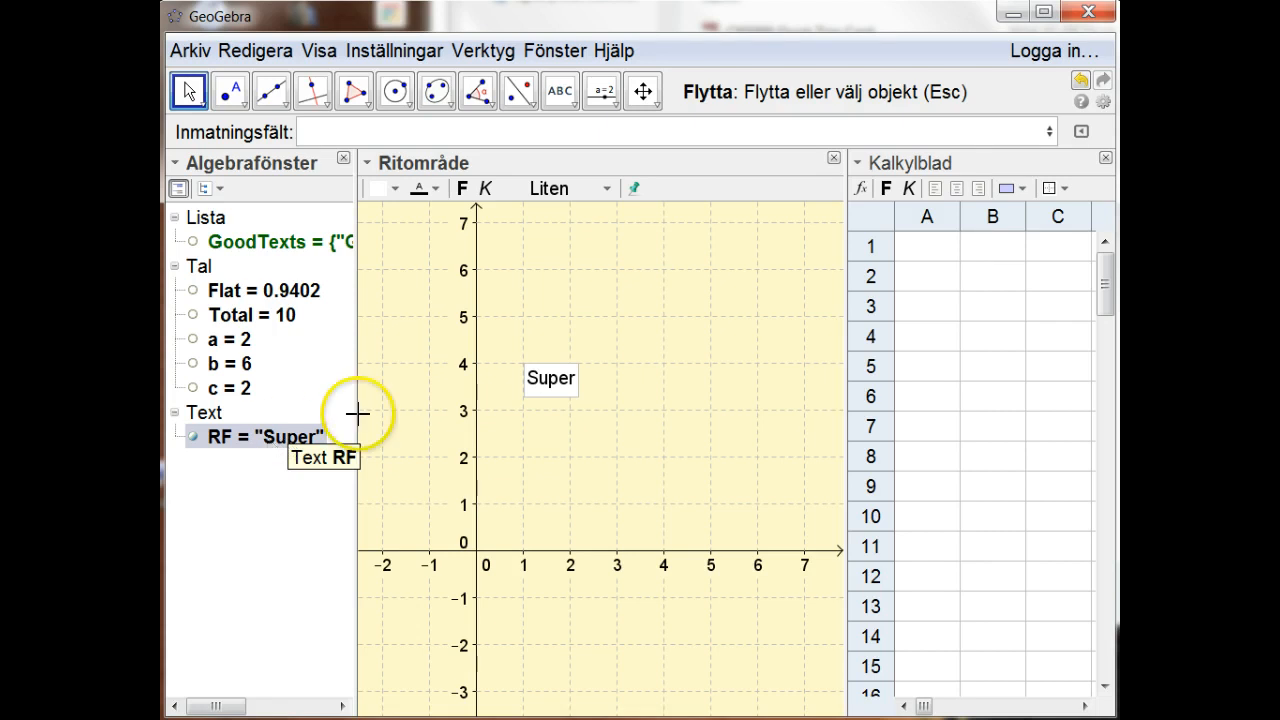
click(546, 390)
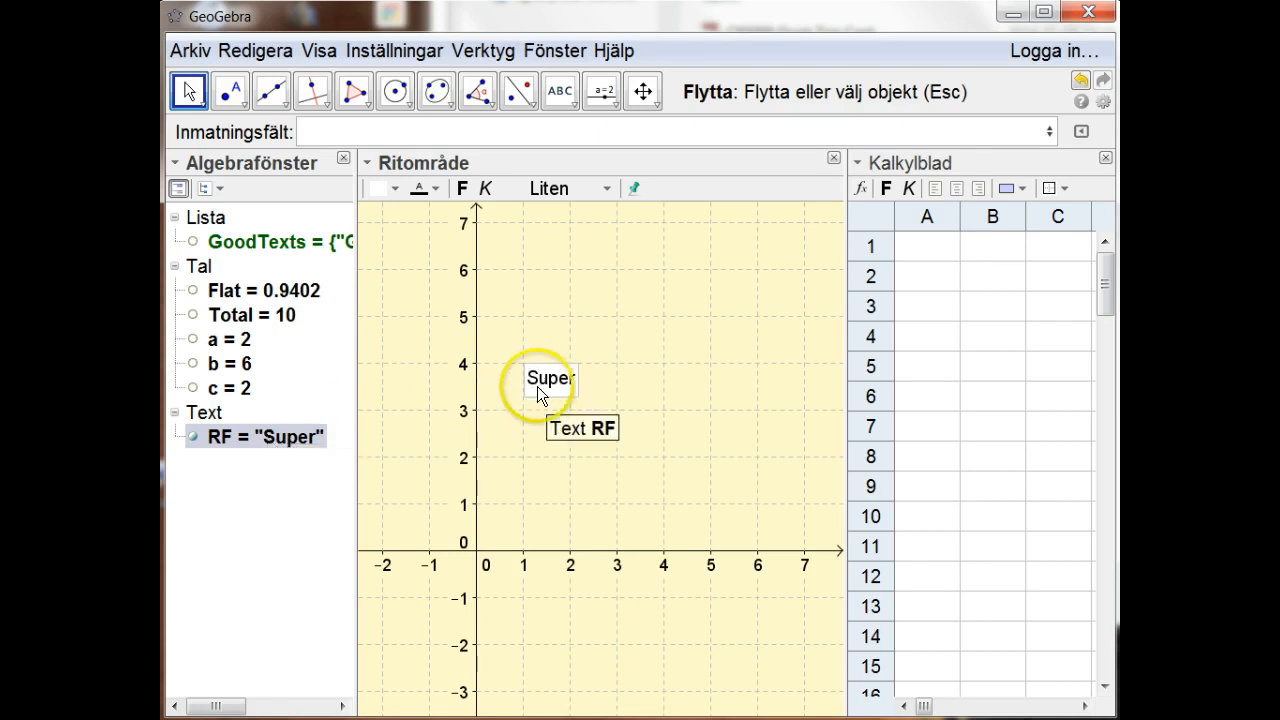